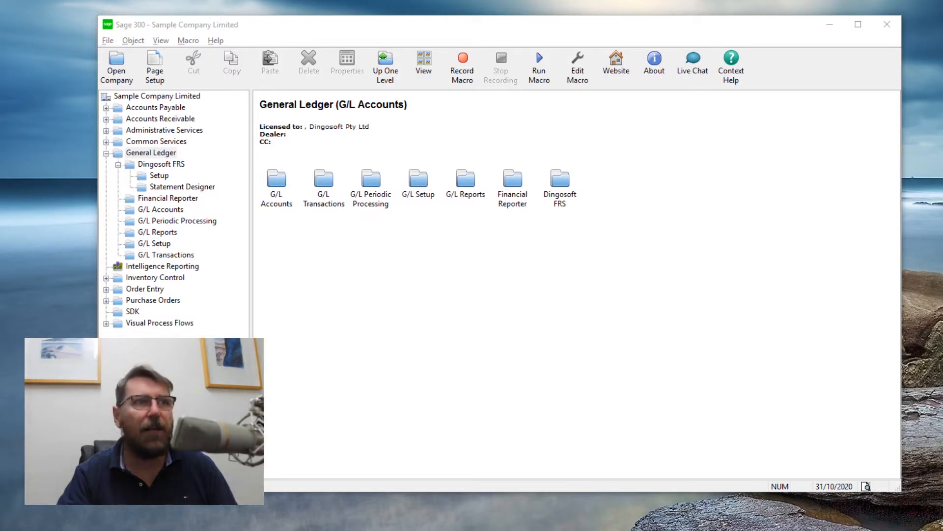
# Open Print Financial Statements in the Dingosoft FRS folder and move its window into view
pyautogui.doubleClick(560, 193)
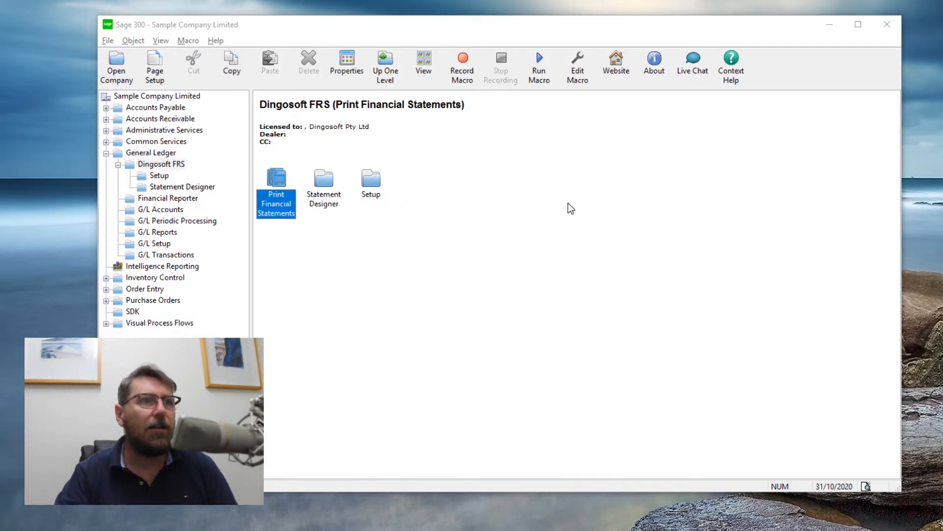
pyautogui.doubleClick(274, 197)
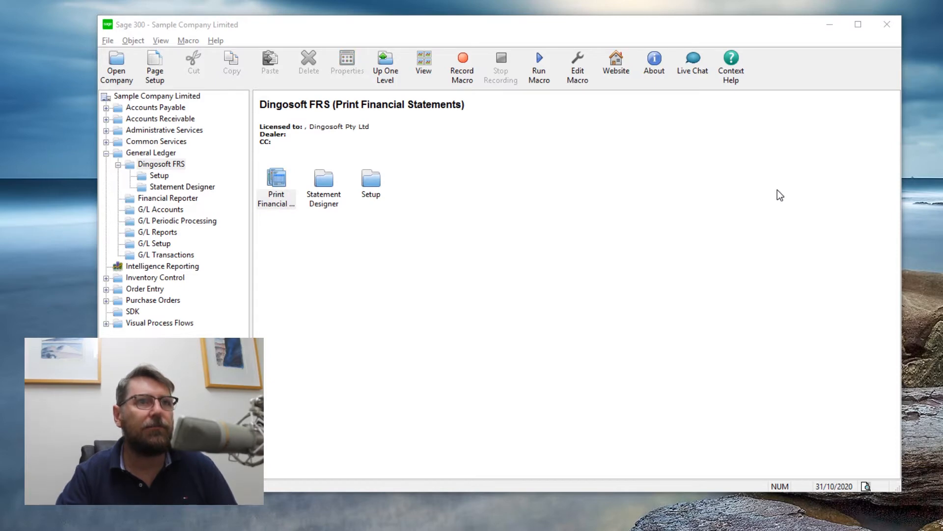
pyautogui.moveTo(684, 105); pyautogui.dragTo(620, 94)
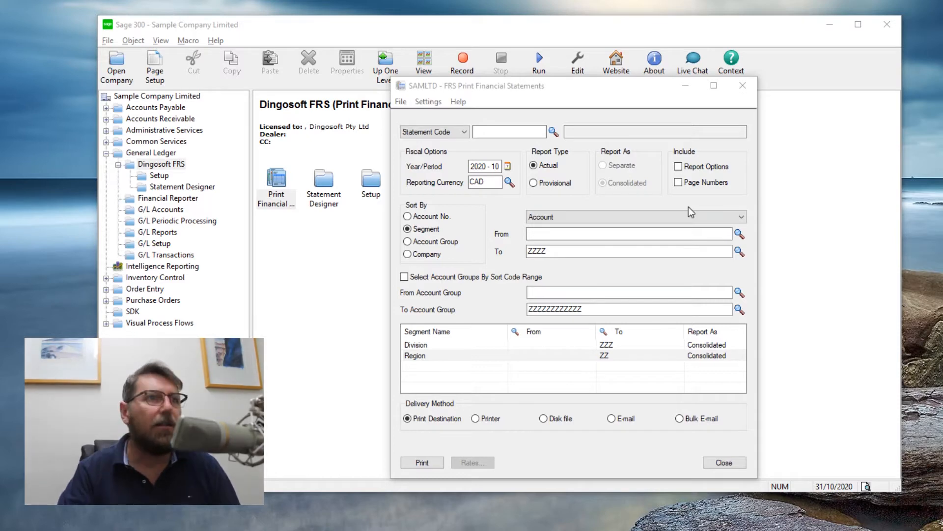
# Switch the statement selection type to Report Set and back to Statement Code
pyautogui.click(461, 133)
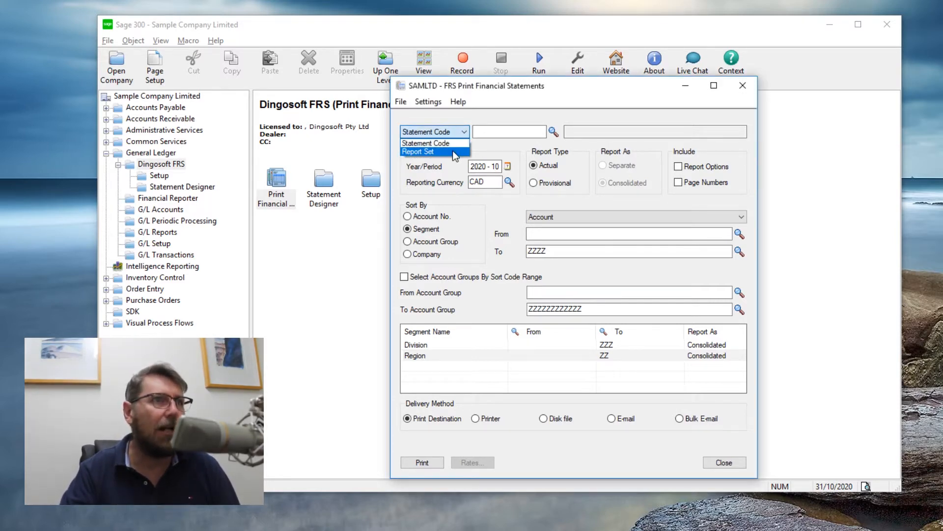
pyautogui.click(452, 150)
pyautogui.click(452, 131)
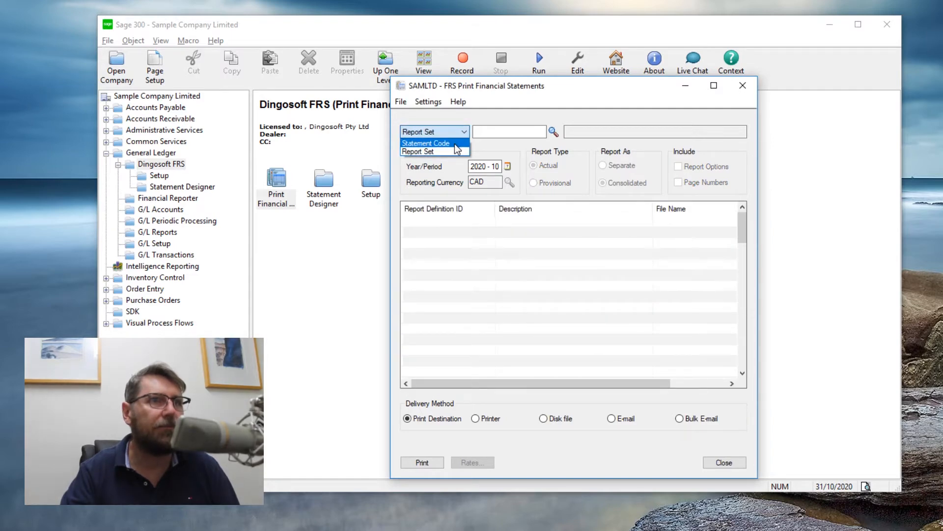
pyautogui.click(455, 143)
# Choose BSCYPY, Balance Sheet - Current Year / Previous / Variance, as the statement code
pyautogui.click(554, 132)
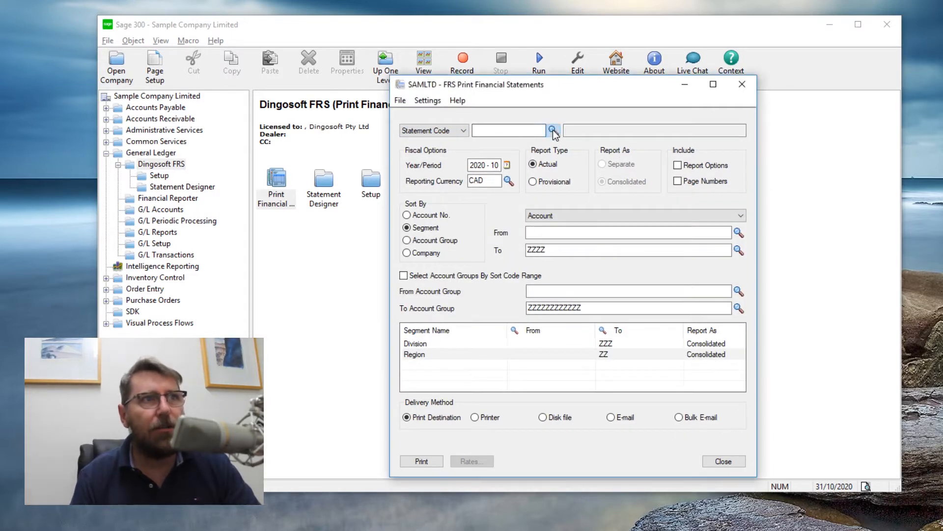
pyautogui.moveTo(521, 82); pyautogui.dragTo(550, 87)
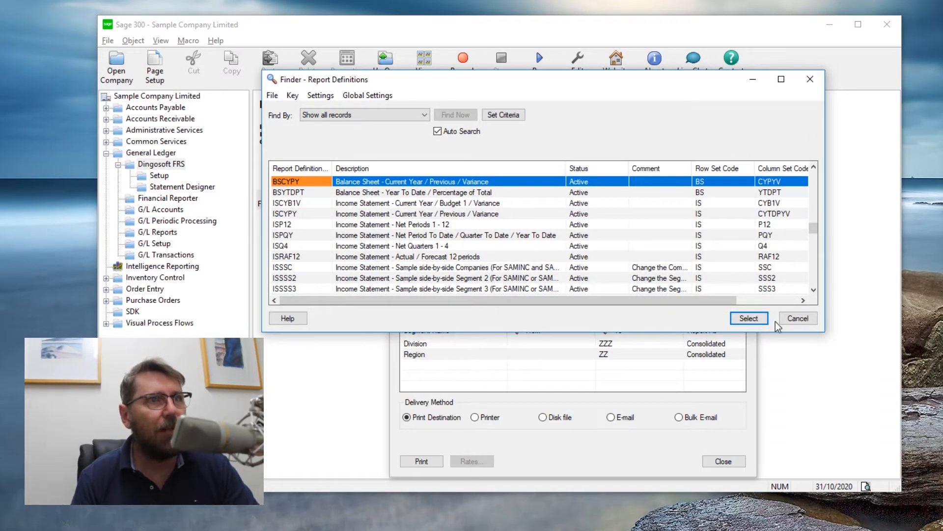
pyautogui.click(749, 318)
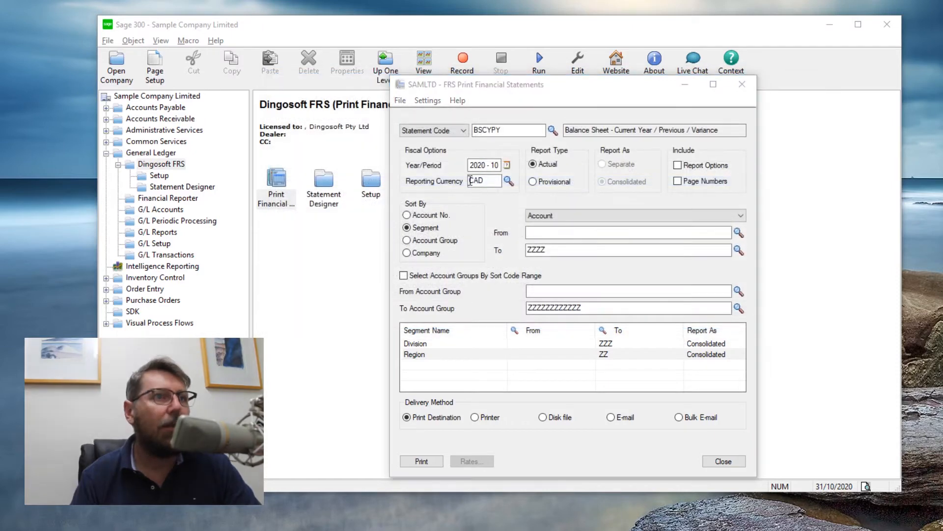
# Set the reporting currency to USD, then view and close its exchange rate override settings
pyautogui.click(509, 181)
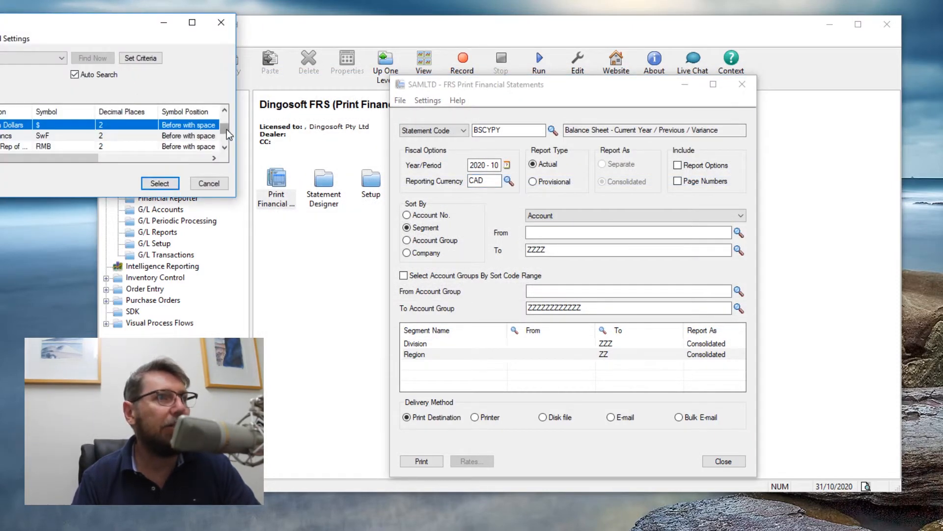
pyautogui.moveTo(226, 129); pyautogui.dragTo(225, 154)
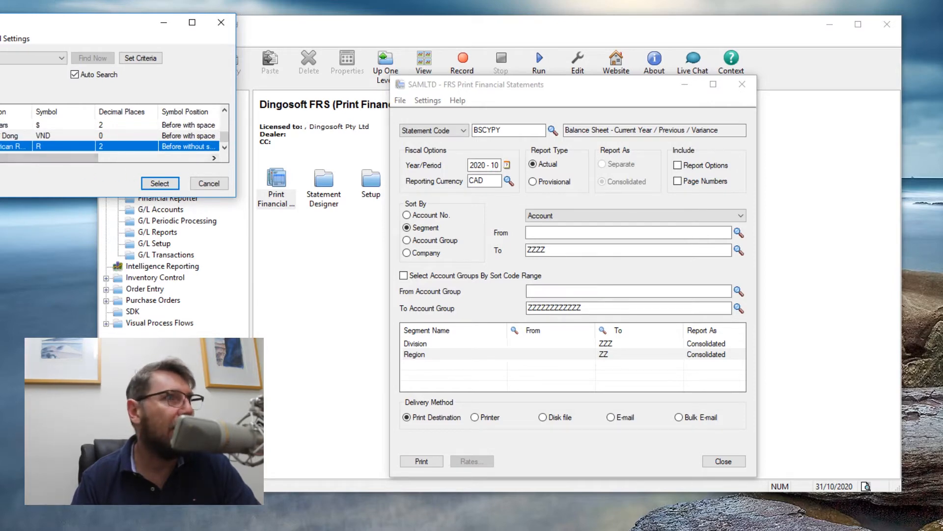
pyautogui.doubleClick(11, 125)
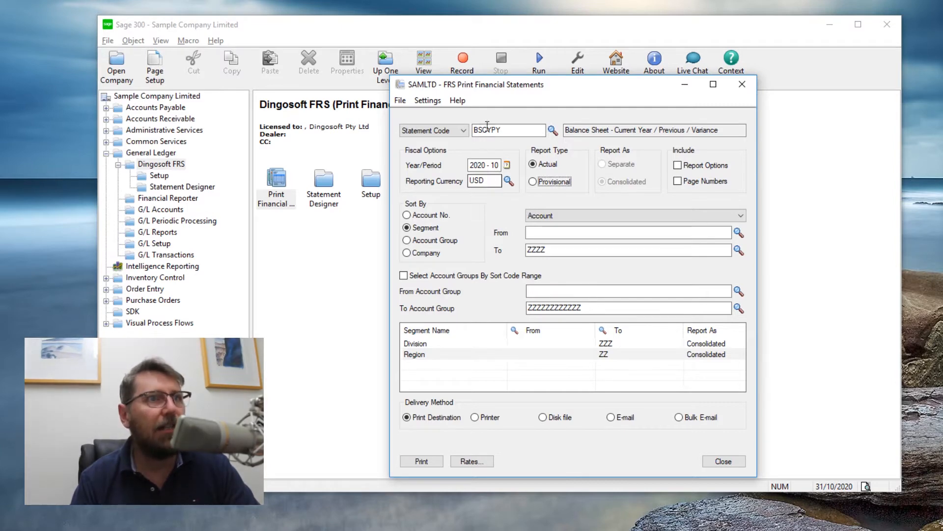
pyautogui.click(473, 462)
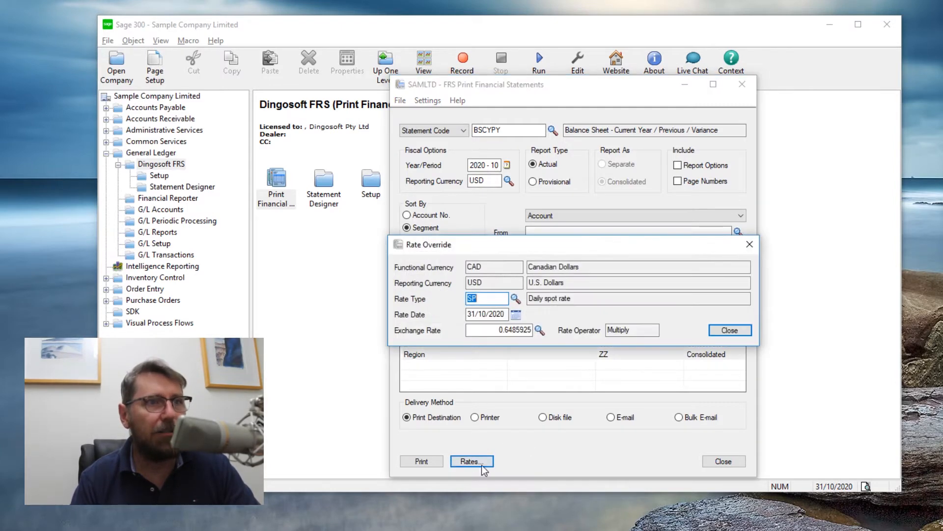
pyautogui.click(729, 331)
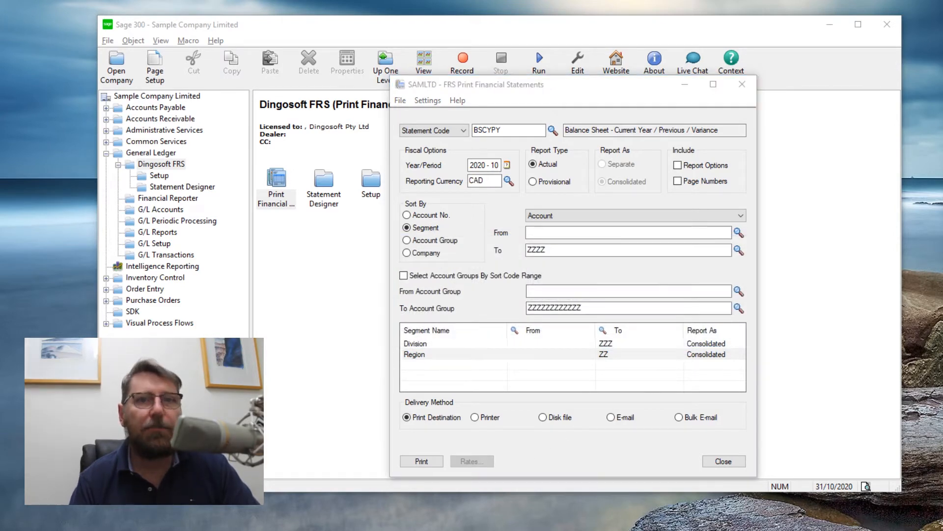
# Print the balance sheet to a preview, then move and enlarge the preview window to show the report
pyautogui.click(413, 461)
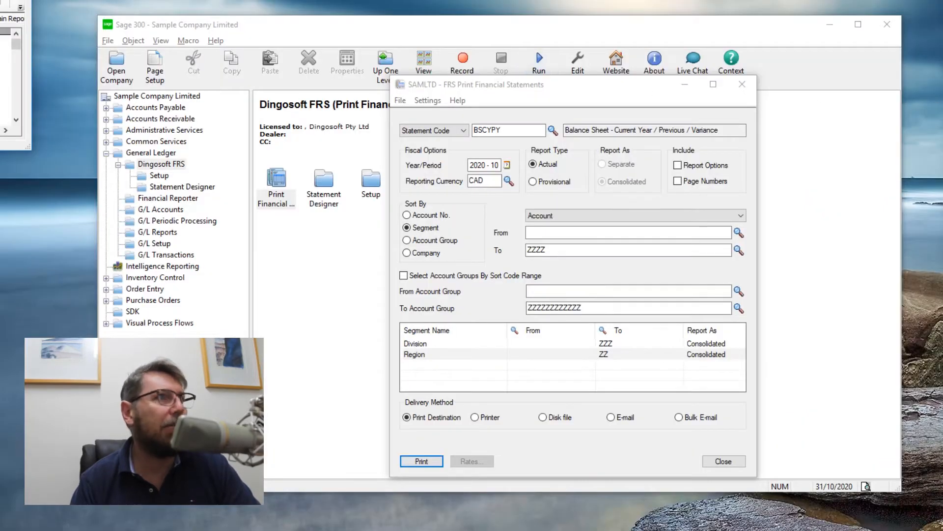
pyautogui.moveTo(0, 0); pyautogui.dragTo(258, 0)
pyautogui.moveTo(345, 165); pyautogui.dragTo(918, 530)
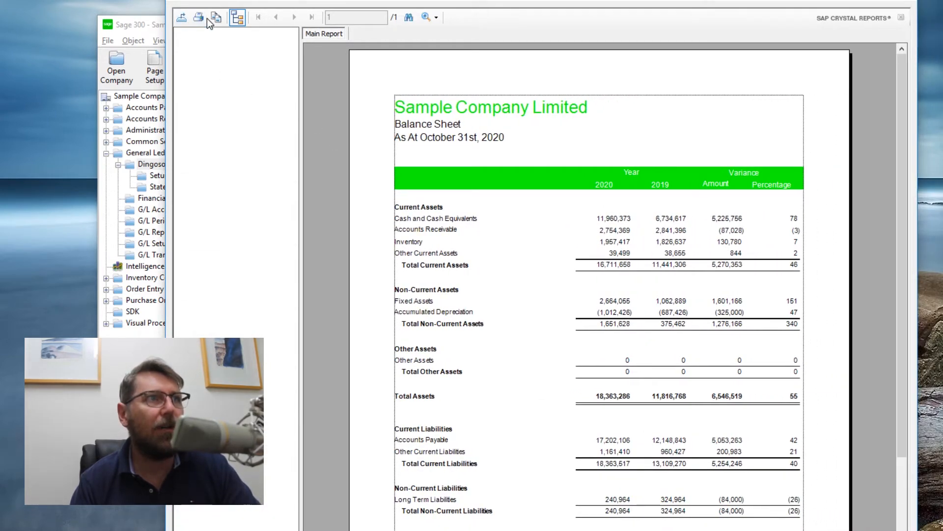
# Drill down into Cash and Cash Equivalents on the balance sheet, return to the main report and close the preview
pyautogui.doubleClick(421, 219)
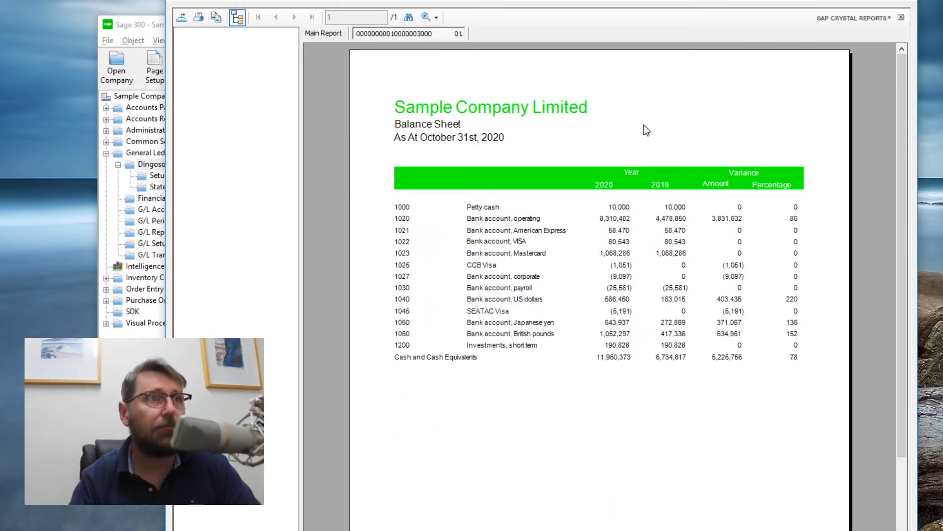
pyautogui.click(320, 33)
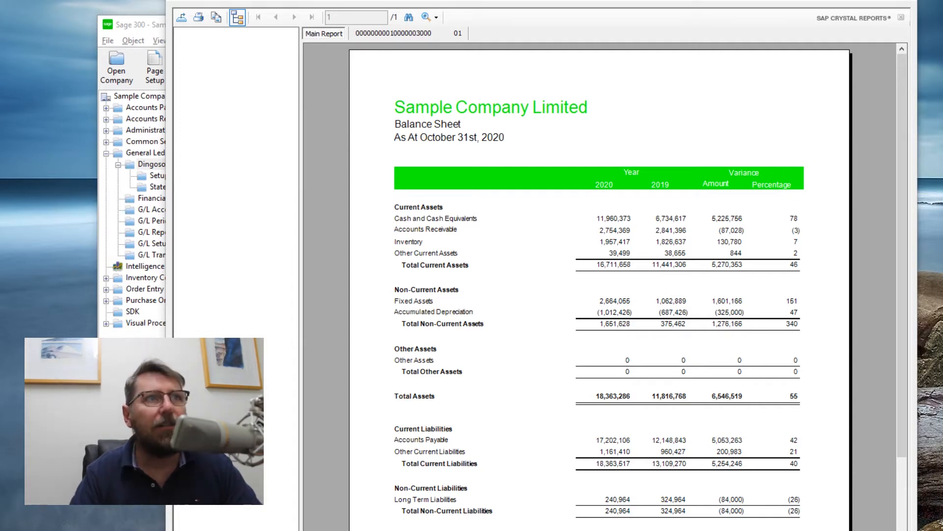
pyautogui.moveTo(545, 0); pyautogui.dragTo(585, 51)
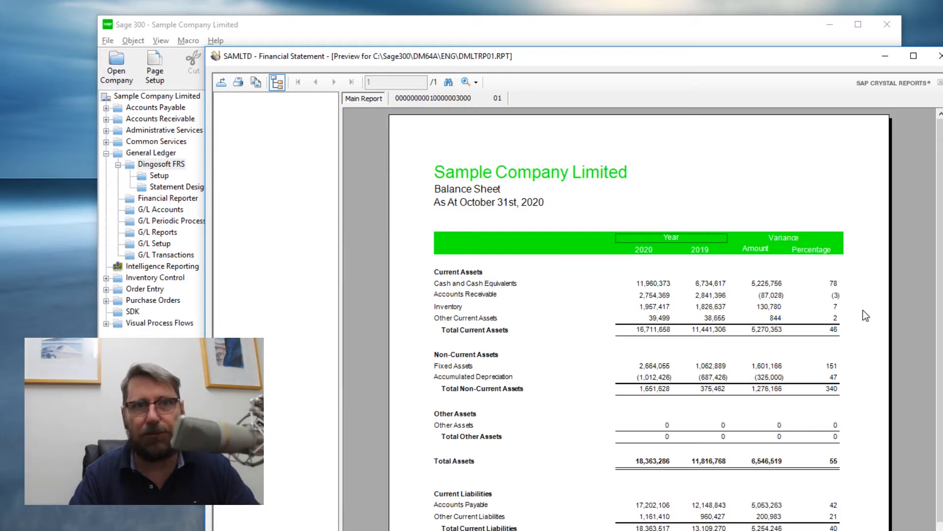
pyautogui.click(941, 56)
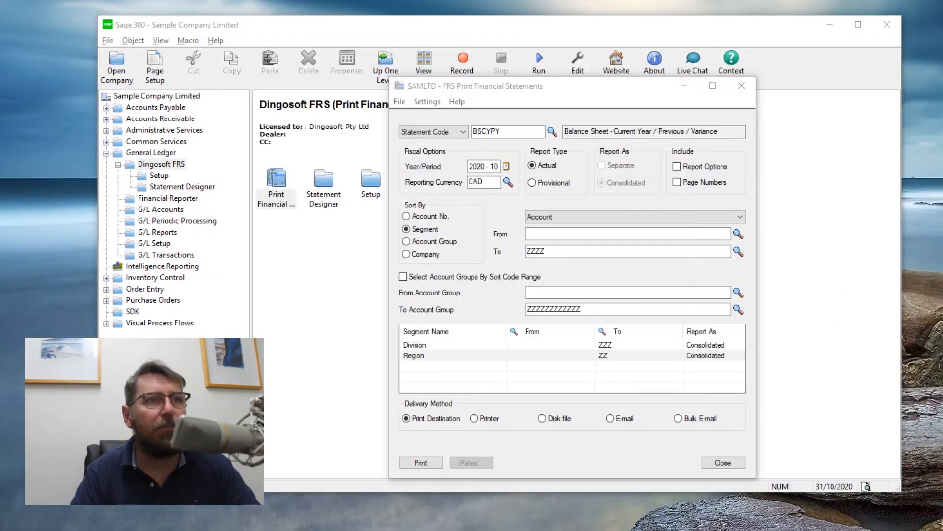
# Sort the statement by Company and set the company range from SAMINC to SAMLTD
pyautogui.click(418, 255)
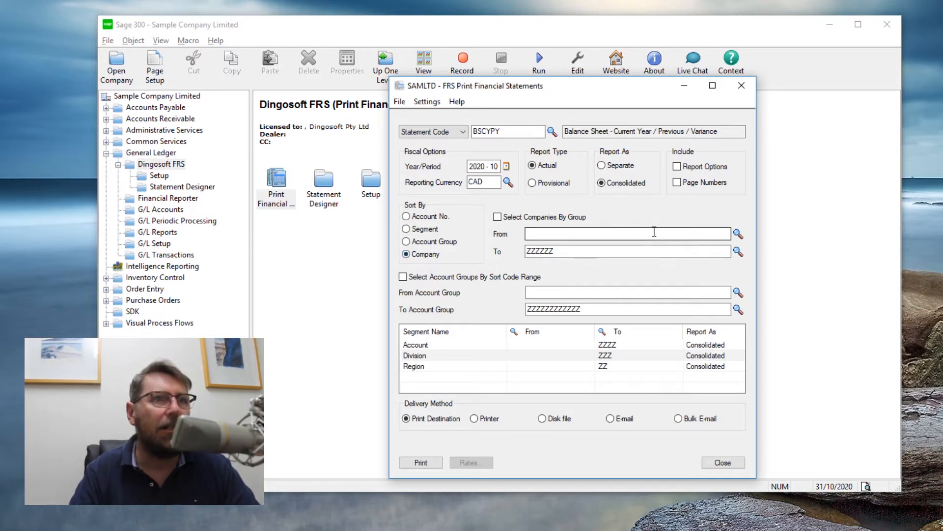
pyautogui.click(738, 234)
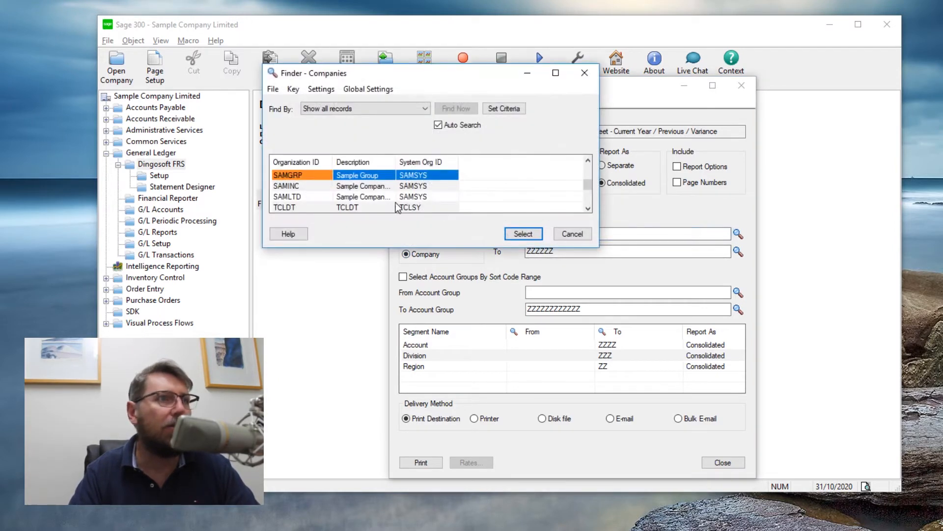
pyautogui.click(303, 186)
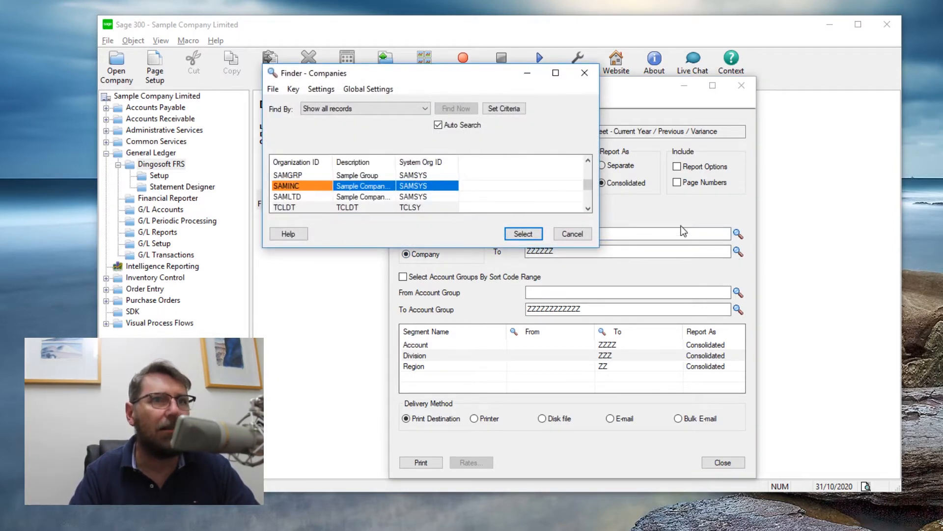
pyautogui.click(523, 234)
pyautogui.click(738, 252)
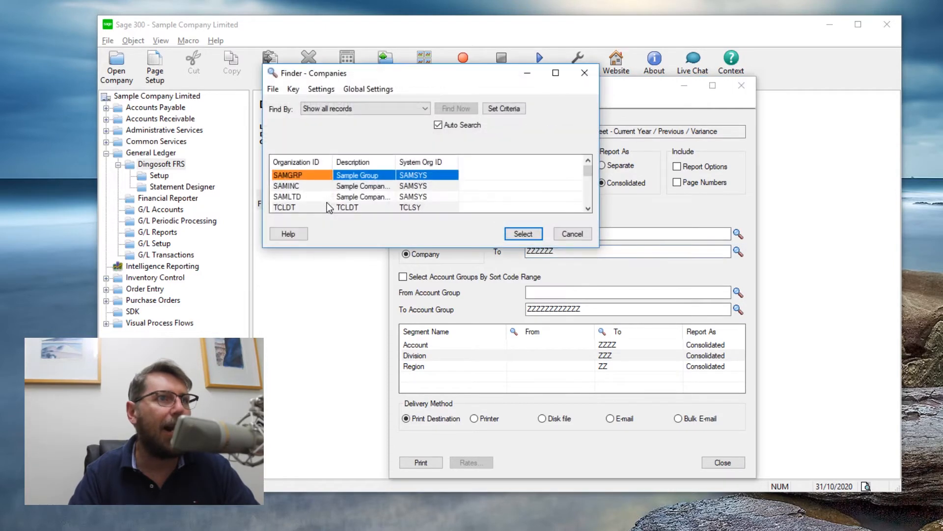
pyautogui.click(324, 196)
pyautogui.click(521, 234)
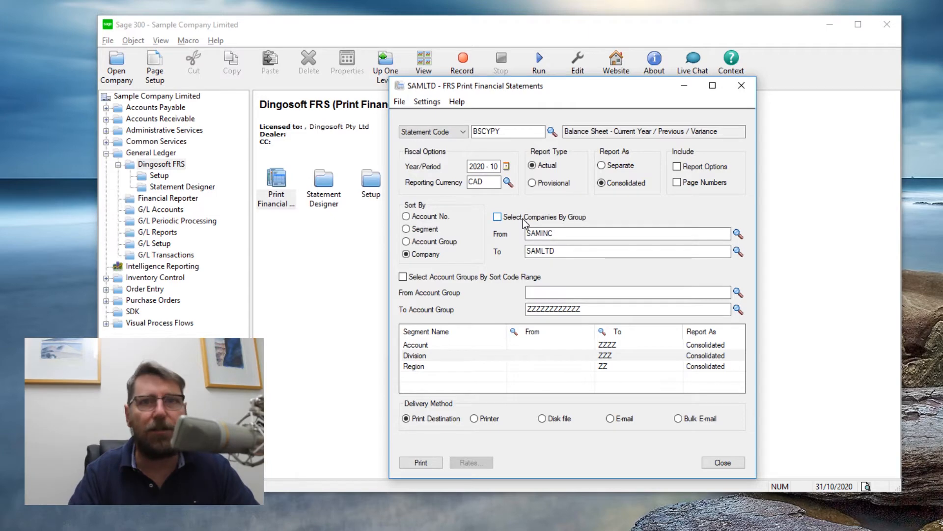
# Select companies by group and choose the group SAMGRP
pyautogui.click(523, 219)
pyautogui.click(609, 234)
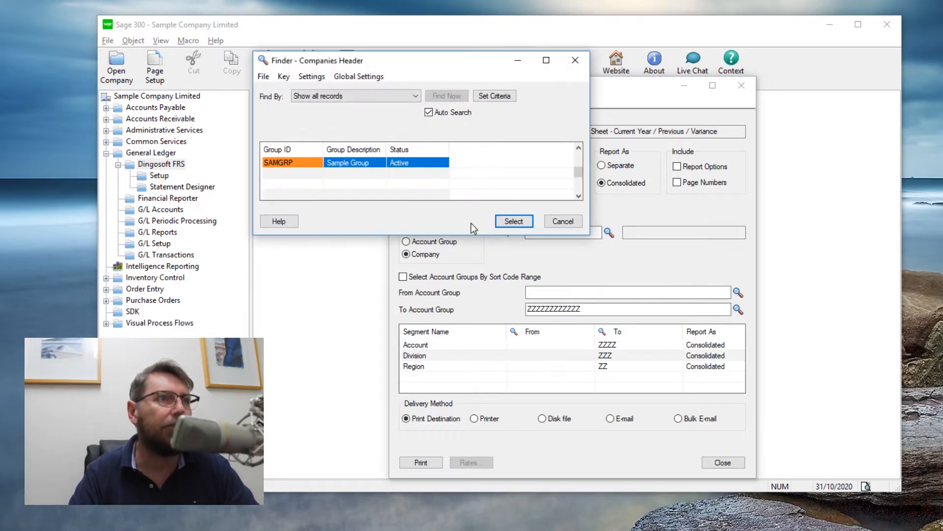
pyautogui.click(510, 221)
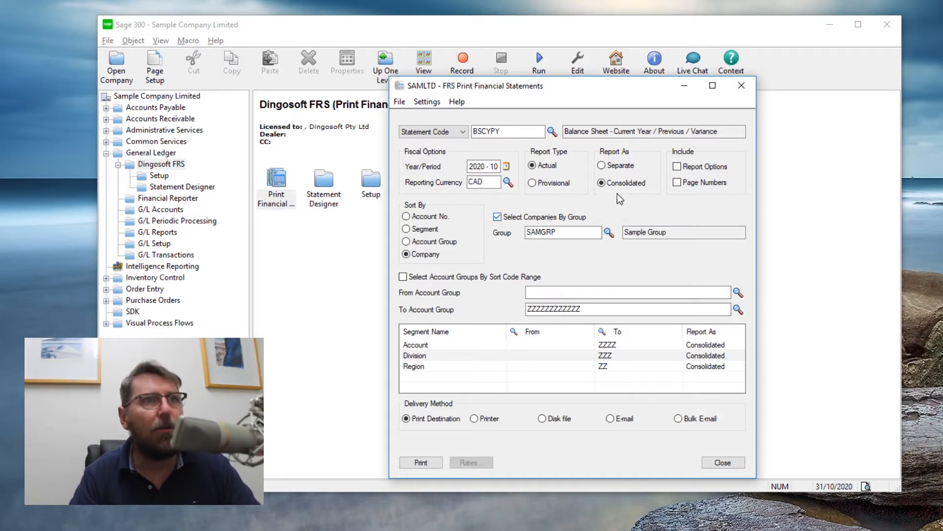
# Change the statement code to ISSSC, the sample side-by-side companies income statement
pyautogui.click(552, 131)
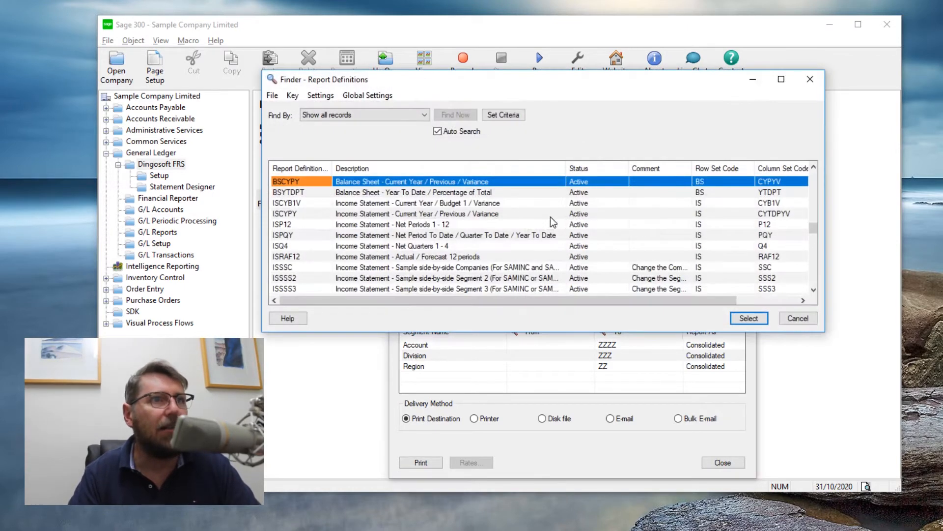
pyautogui.press('Down')
pyautogui.press('Down')
pyautogui.press('Down')
pyautogui.press('Down')
pyautogui.press('Down')
pyautogui.press('Down')
pyautogui.press('Down')
pyautogui.press('Down')
pyautogui.press('Down')
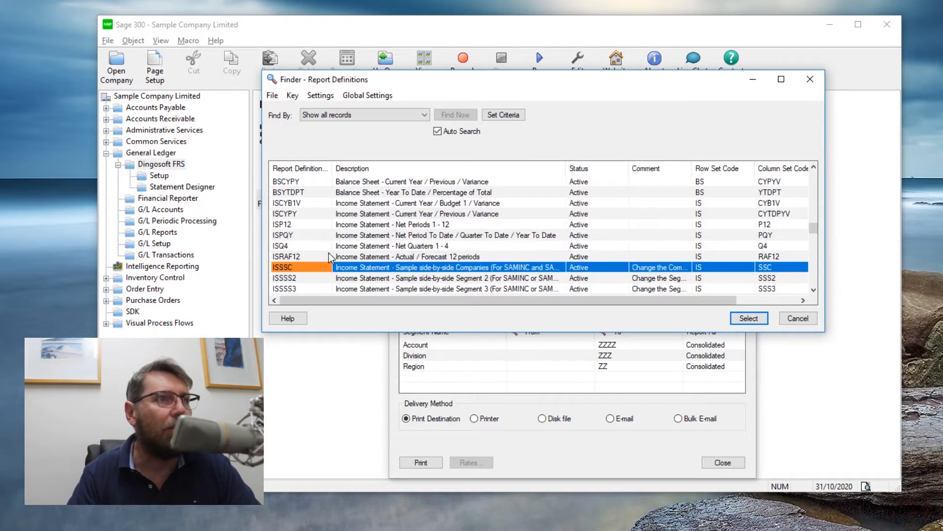
pyautogui.click(751, 320)
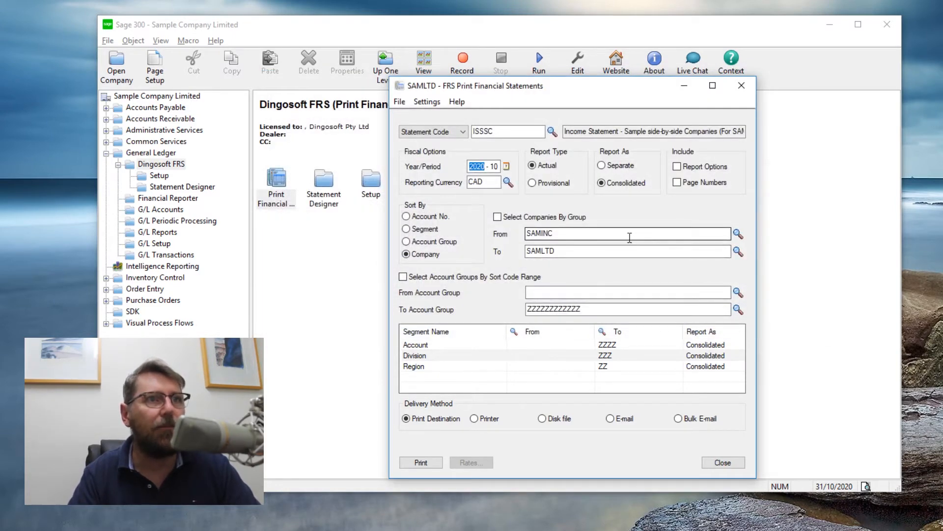
# Print the side-by-side income statement to a preview, enlarge the window to review the report, and close it
pyautogui.click(425, 464)
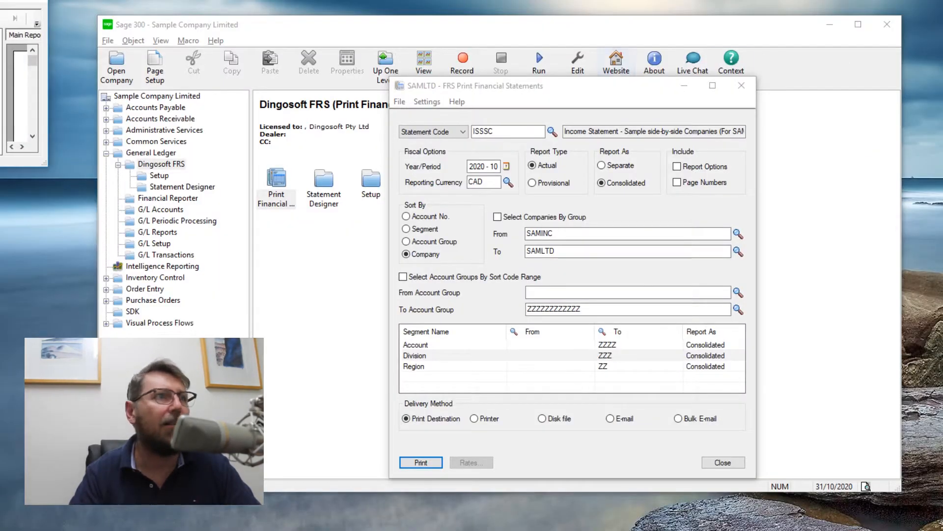
pyautogui.moveTo(79, 14); pyautogui.dragTo(320, 0)
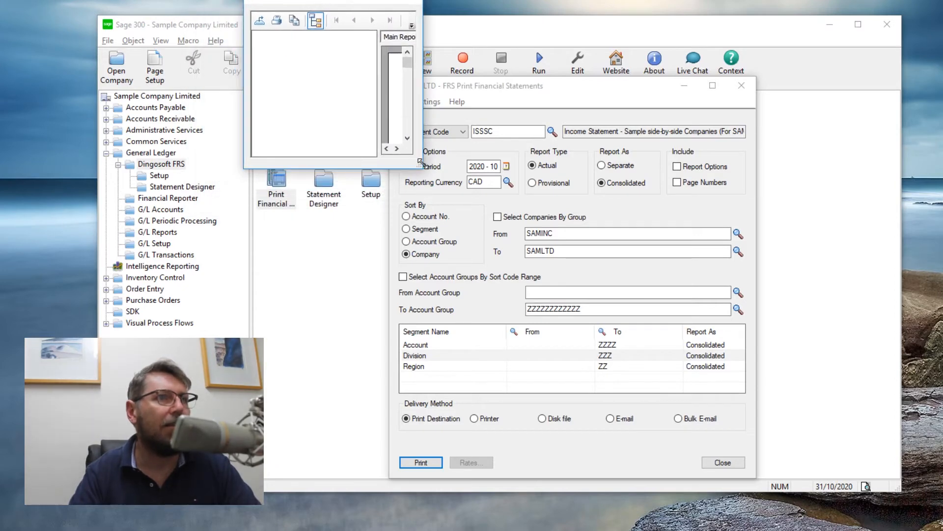
pyautogui.moveTo(423, 167); pyautogui.dragTo(942, 530)
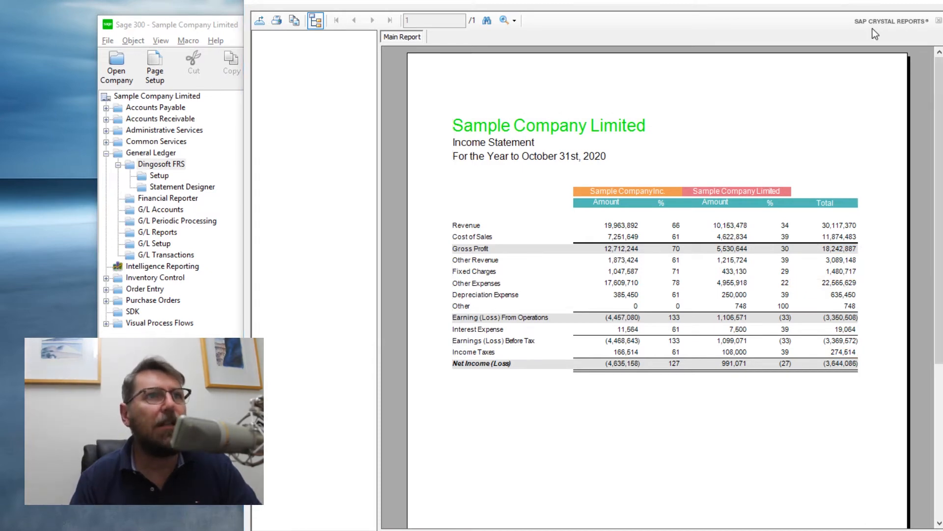
pyautogui.moveTo(617, 4); pyautogui.dragTo(687, 94)
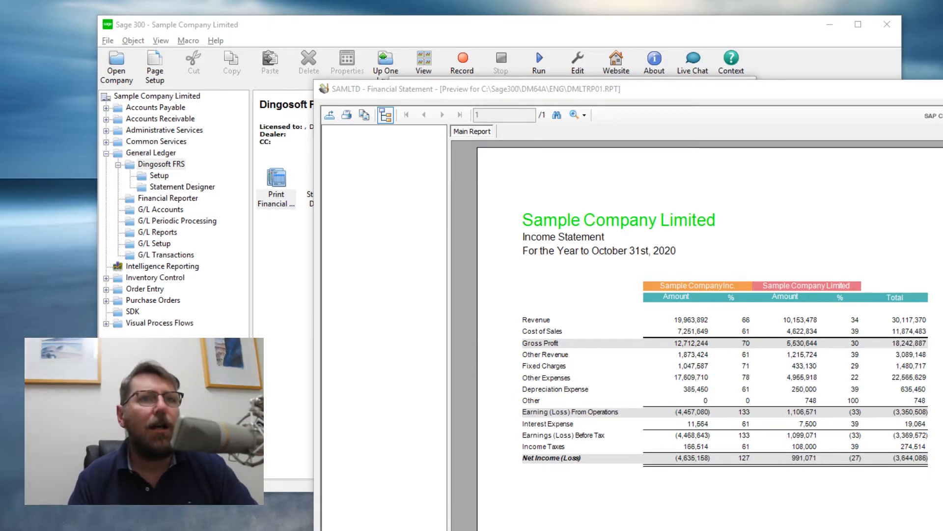
pyautogui.click(942, 89)
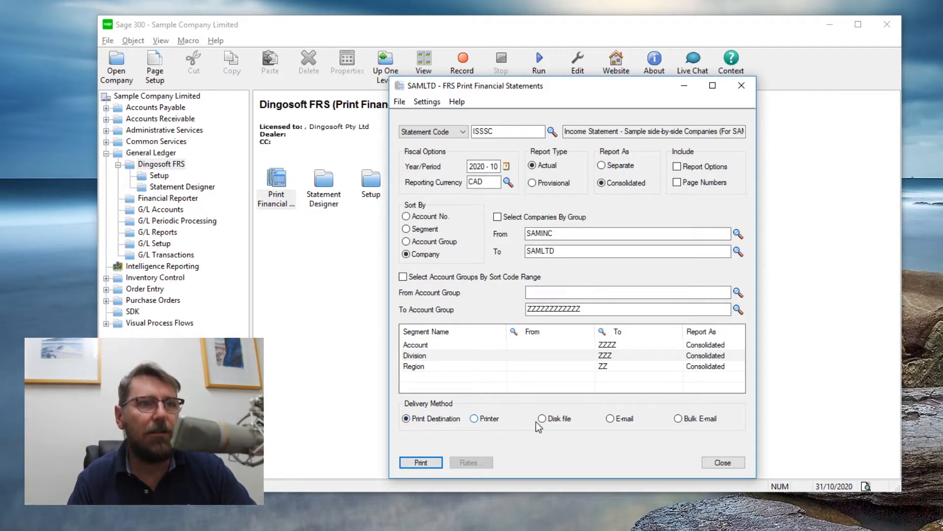
# Set the delivery method for the income statement to Bulk E-mail
pyautogui.click(704, 423)
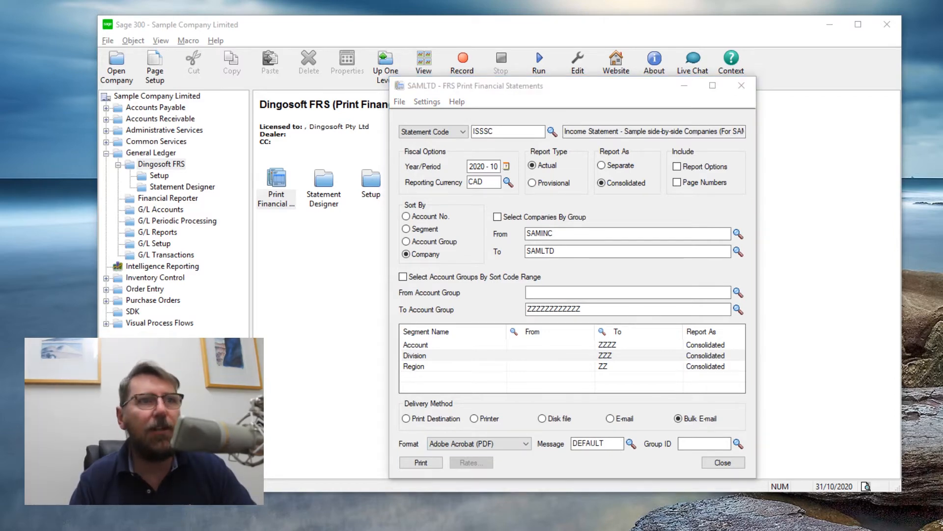
# Close the Print Financial Statements window and open the Dingosoft FRS Setup folder to look over its e-mail functions
pyautogui.click(742, 85)
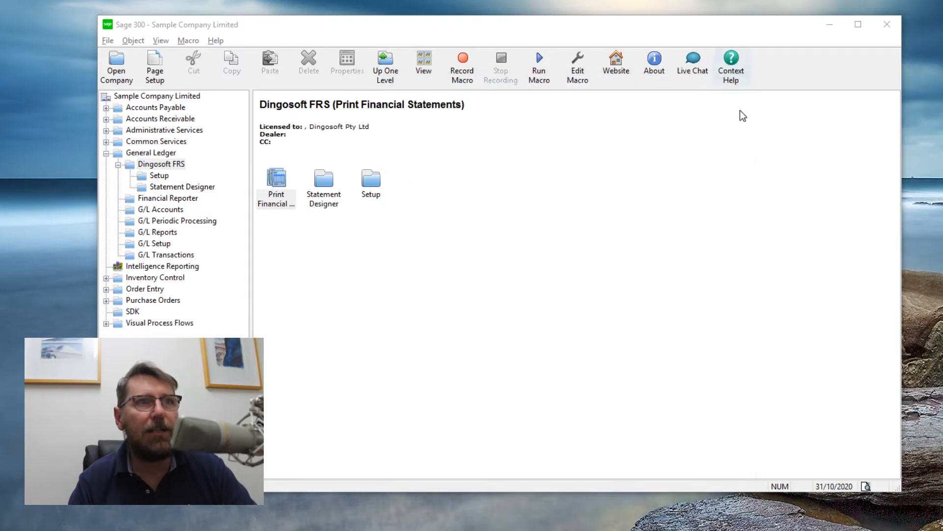
pyautogui.doubleClick(371, 179)
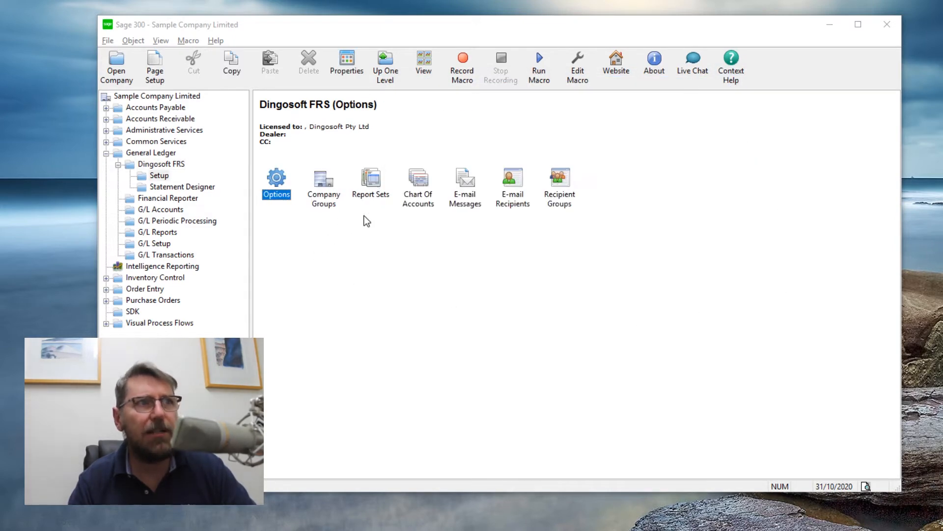
pyautogui.click(511, 205)
pyautogui.click(559, 211)
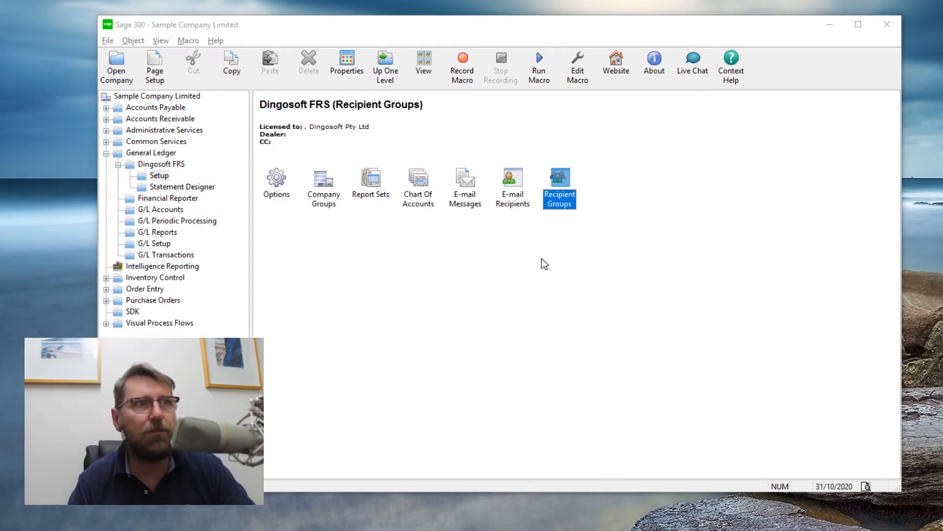
pyautogui.click(465, 203)
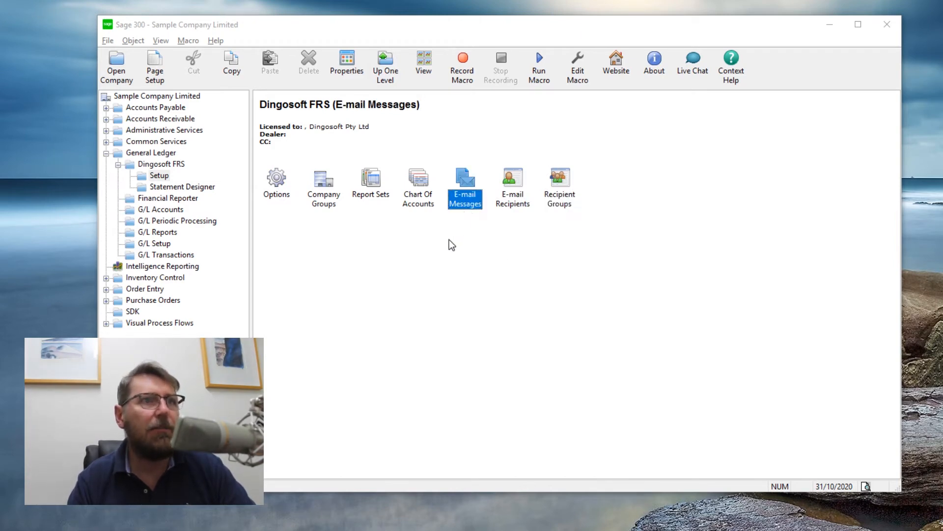
# Open the DEFAULT e-mail message, review the available text variables, and close the message unchanged
pyautogui.doubleClick(466, 196)
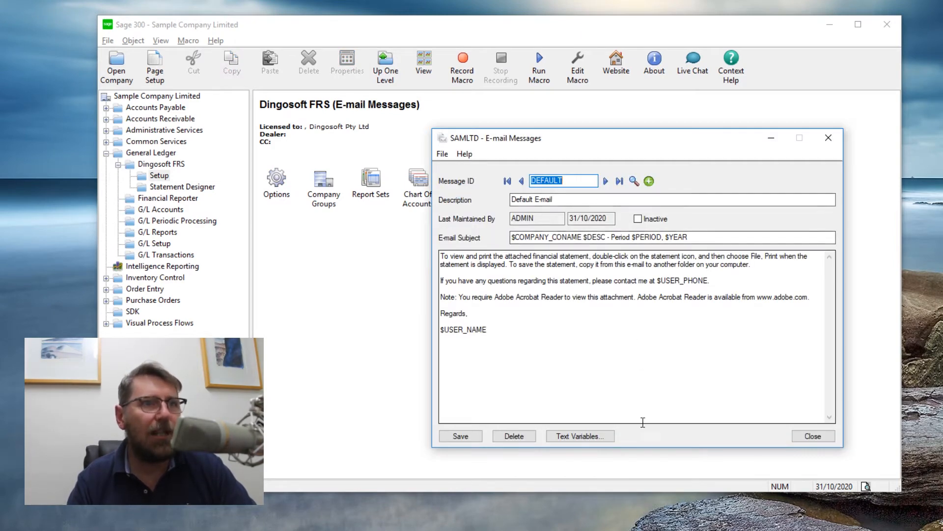
pyautogui.click(601, 439)
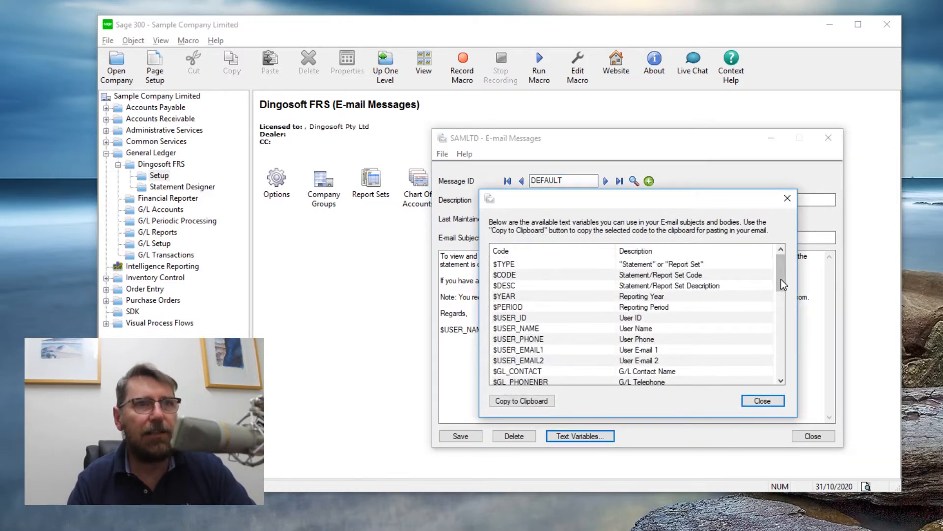
pyautogui.moveTo(781, 284); pyautogui.dragTo(795, 251)
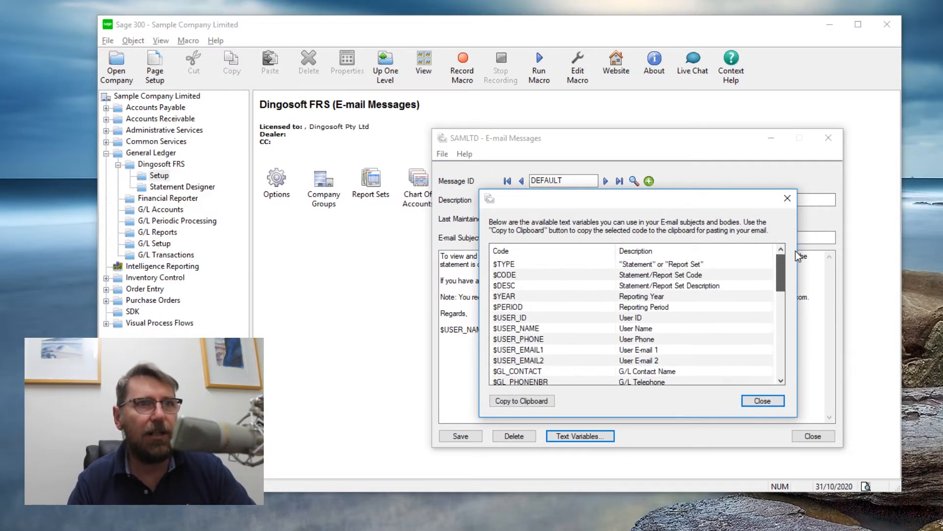
pyautogui.click(774, 399)
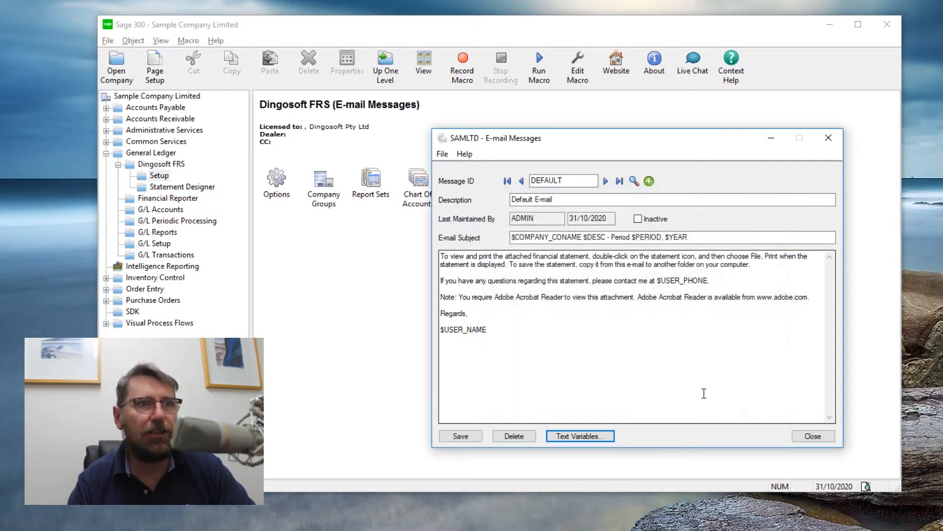
pyautogui.click(813, 437)
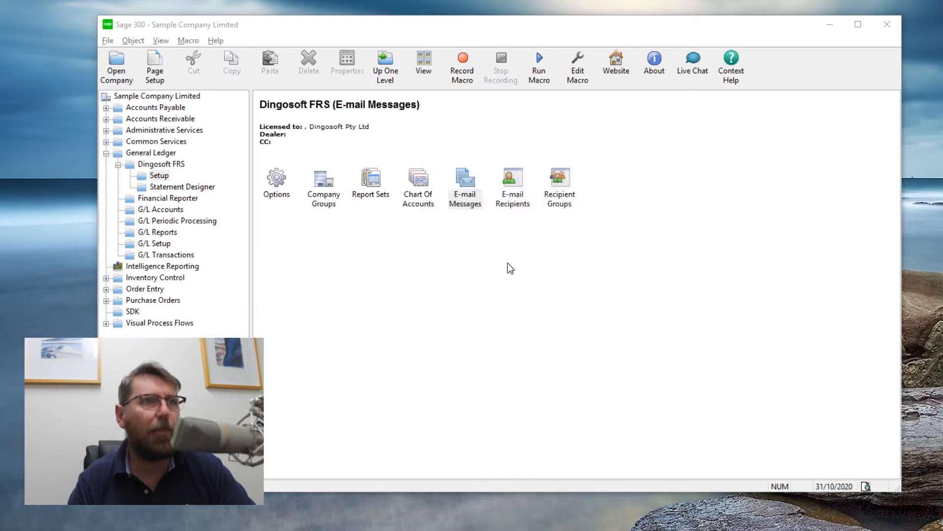
# Open the FRS Chart Of Accounts, reposition its window and bring the account group columns into view
pyautogui.doubleClick(420, 196)
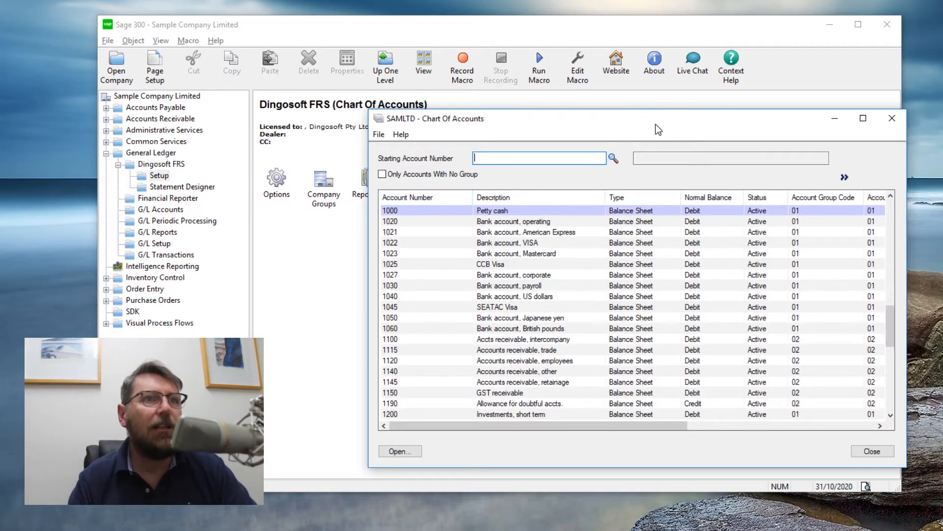
pyautogui.moveTo(659, 129); pyautogui.dragTo(587, 97)
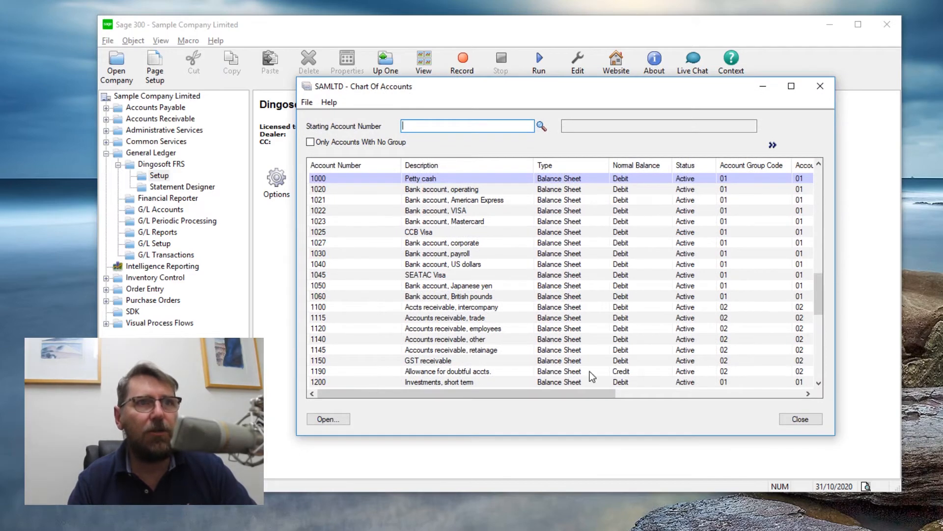
pyautogui.moveTo(582, 395); pyautogui.dragTo(641, 399)
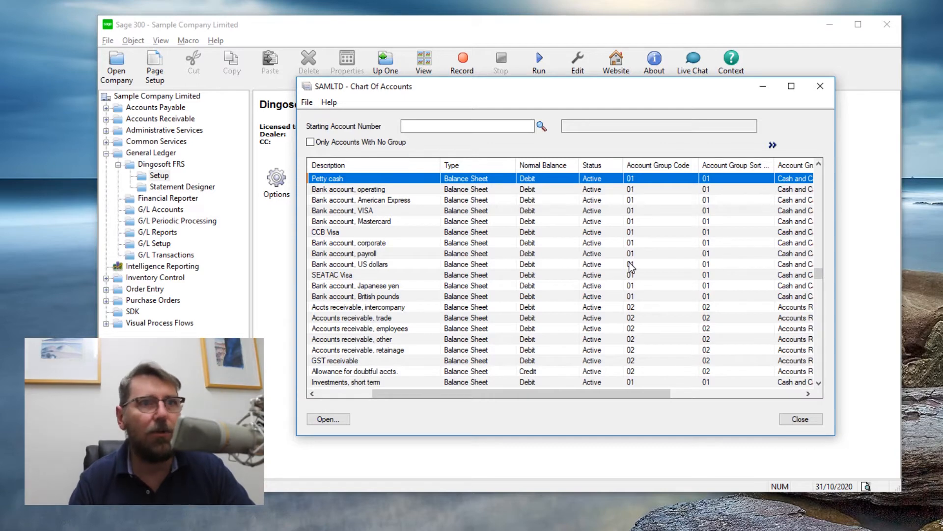
# Open the G/L record of the payroll bank account from the chart of accounts, check its account group, and close both windows
pyautogui.press('Down')
pyautogui.press('Down')
pyautogui.press('Down')
pyautogui.press('Down')
pyautogui.press('Down')
pyautogui.press('Down')
pyautogui.press('Down')
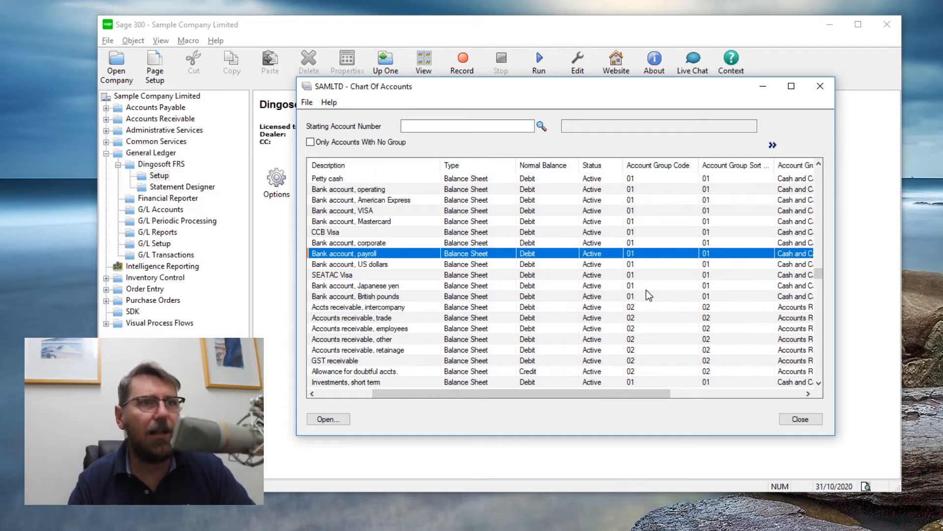
pyautogui.click(333, 419)
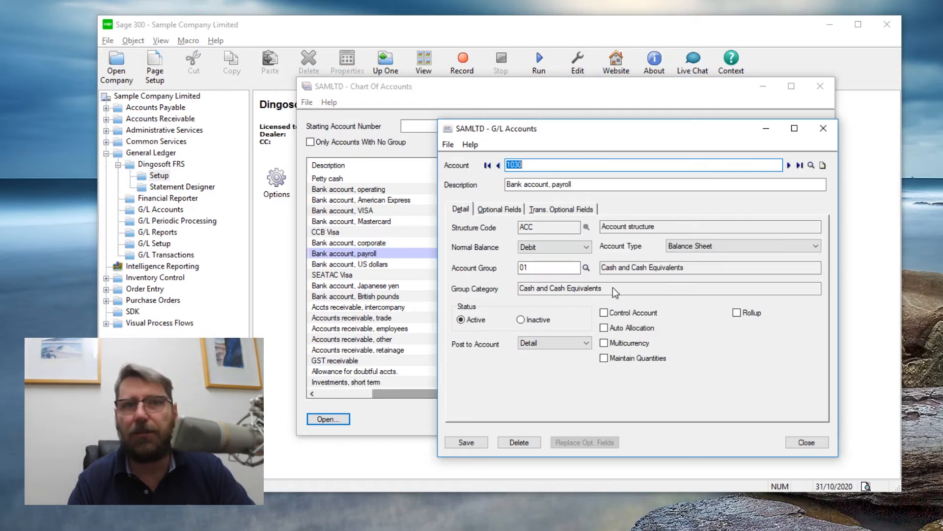
pyautogui.click(807, 442)
pyautogui.click(801, 419)
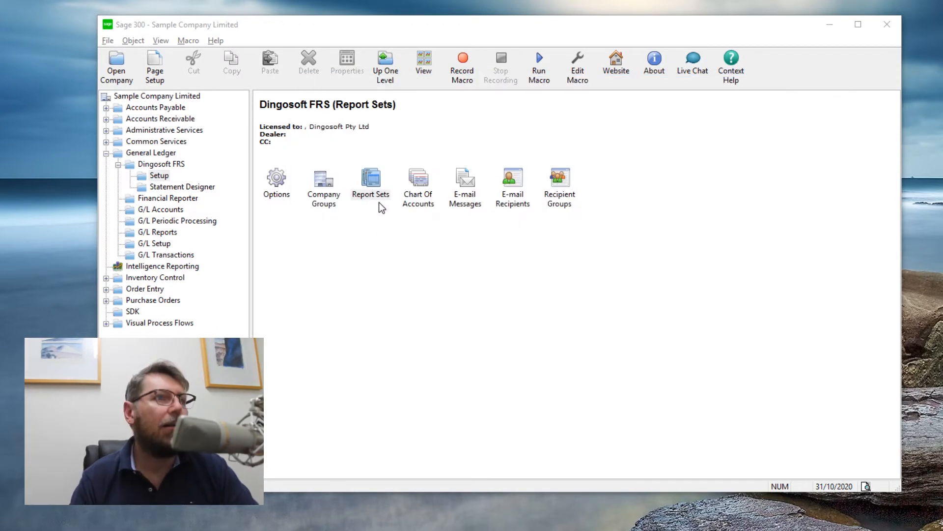
# Open Report Sets, switch the delivery method to Bulk E-mail to view its settings, and close without saving
pyautogui.doubleClick(372, 182)
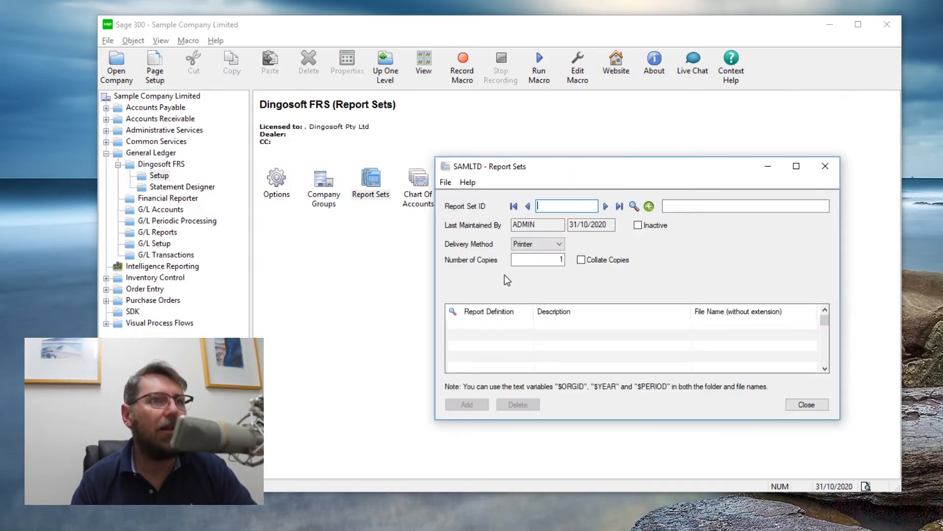
pyautogui.click(534, 247)
pyautogui.click(535, 278)
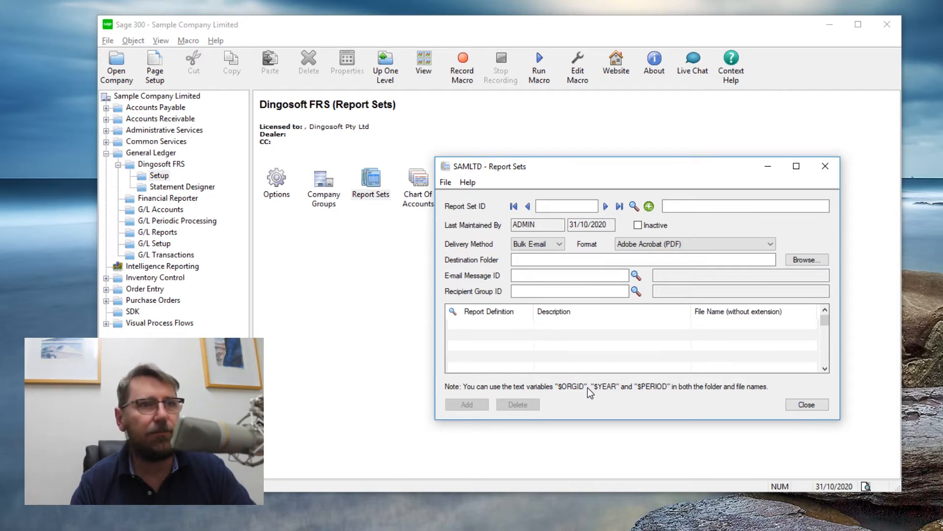
pyautogui.click(807, 404)
# Open Company Groups, display the SAMGRP group's companies, and close the window
pyautogui.click(324, 192)
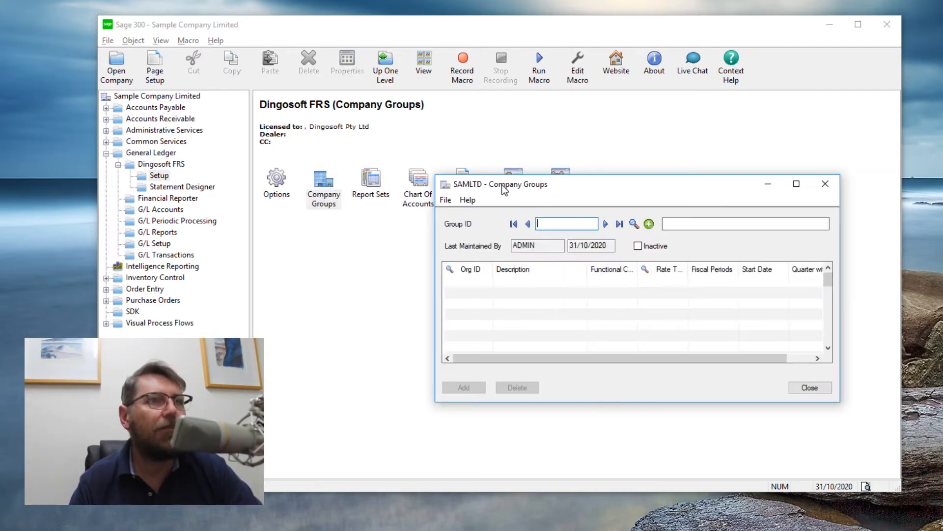
pyautogui.click(606, 224)
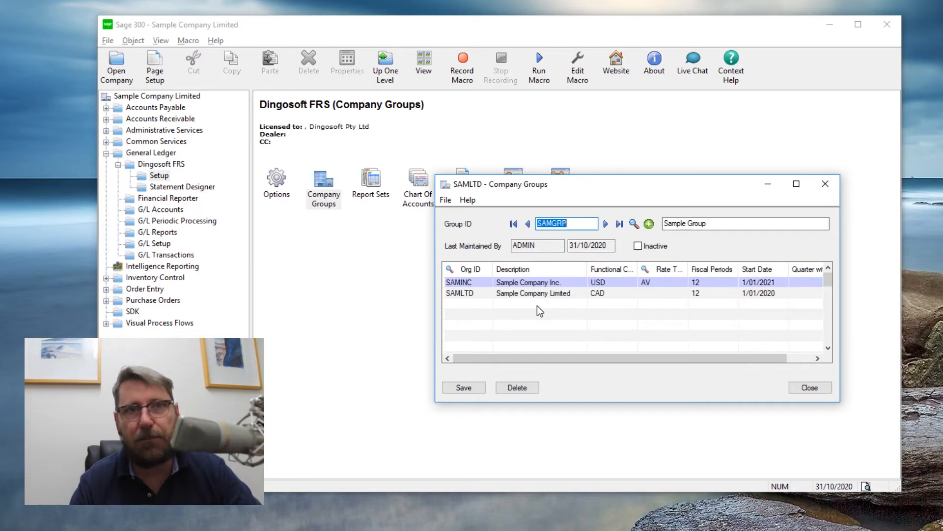
pyautogui.click(829, 387)
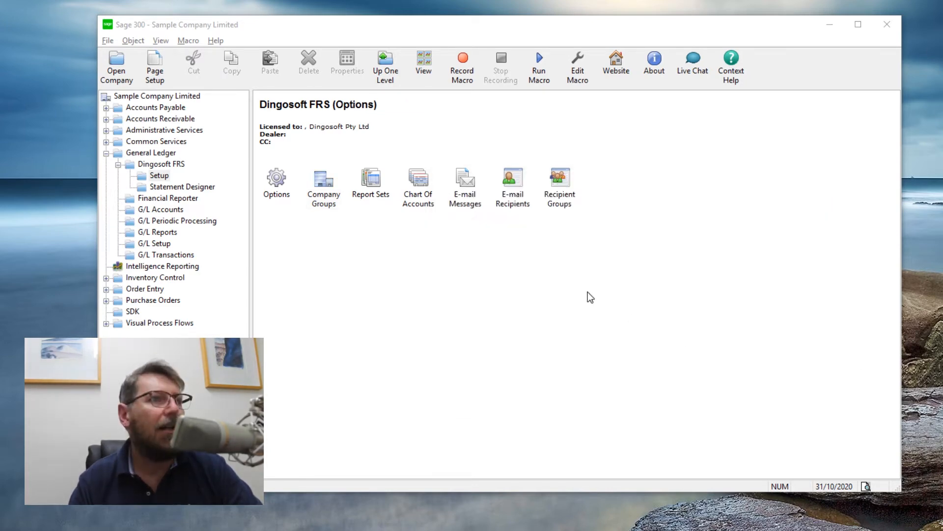
# Review the FRS license information, e-mail settings and unit of measure choices, keep Inches, and close the options
pyautogui.doubleClick(277, 181)
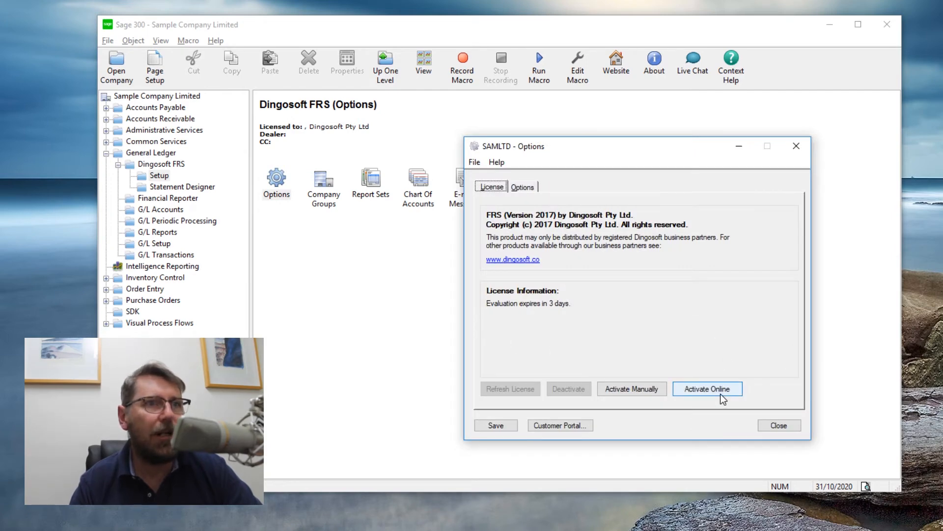
pyautogui.click(522, 187)
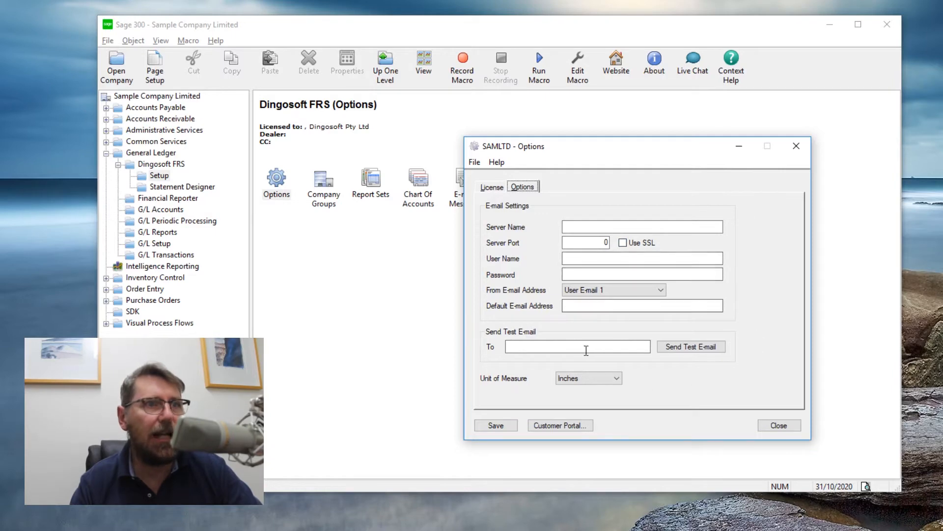
pyautogui.click(574, 379)
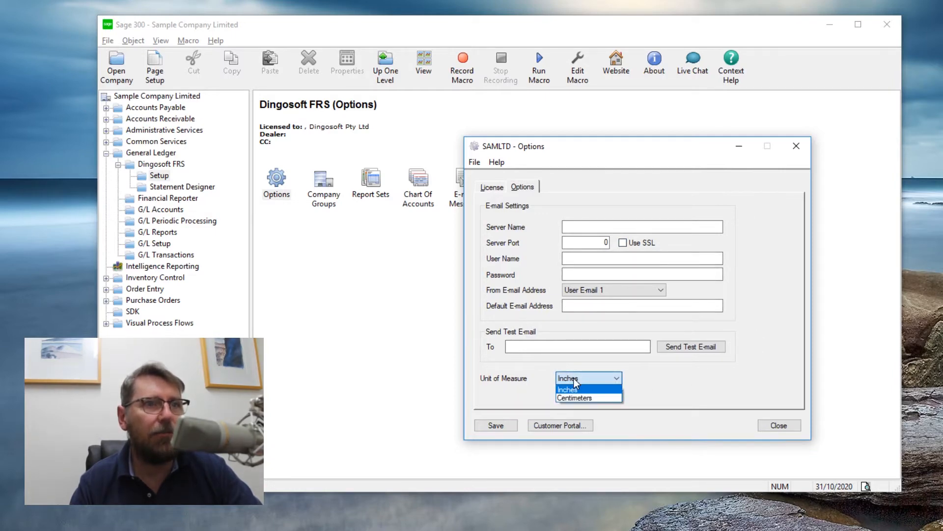
pyautogui.click(574, 389)
pyautogui.click(782, 426)
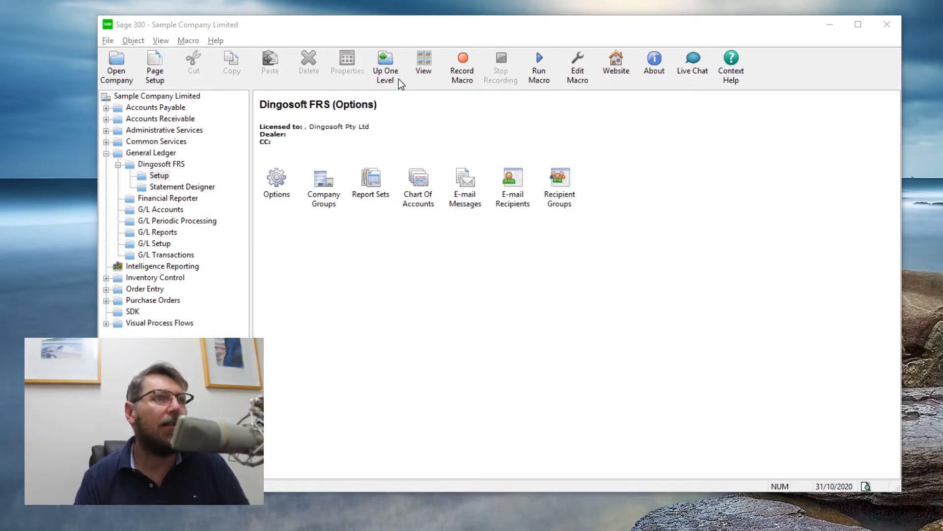
# Open the Statement Designer folder and look over the row sets, column sets and data sets functions
pyautogui.click(387, 66)
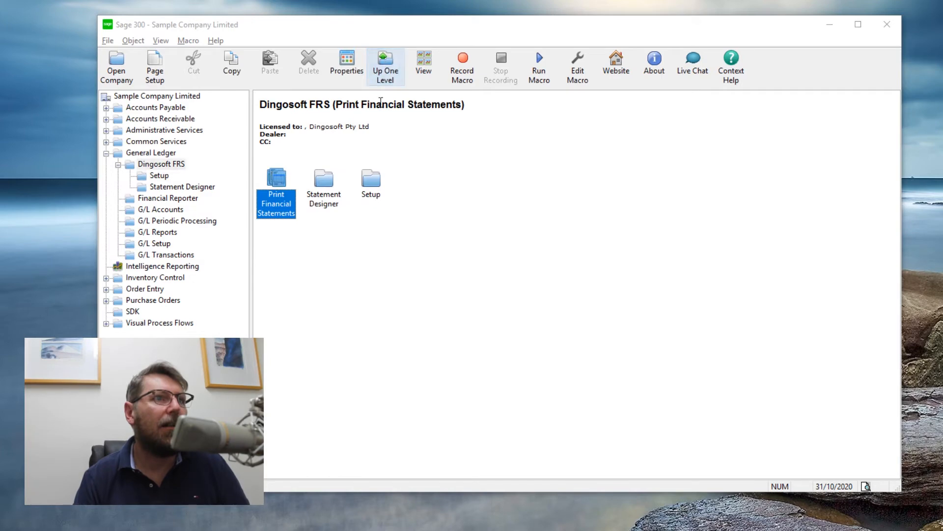
pyautogui.doubleClick(338, 197)
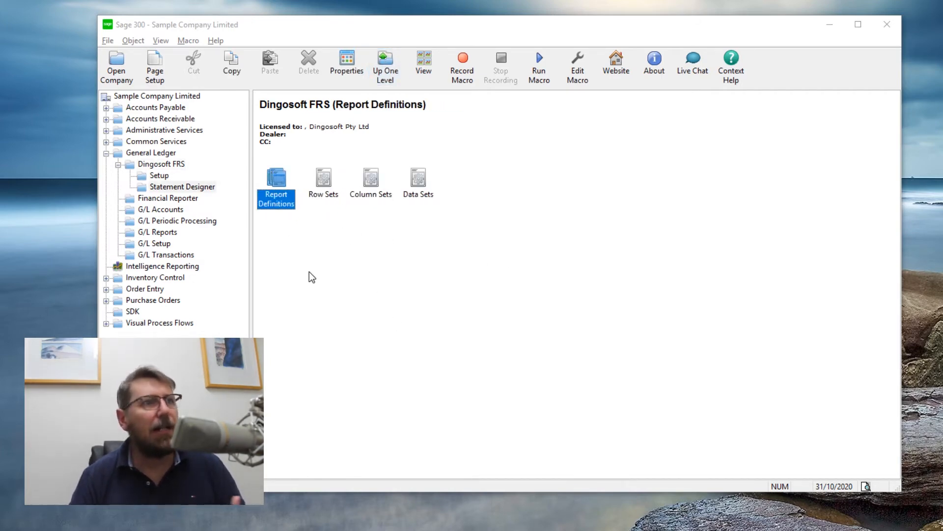
pyautogui.click(321, 193)
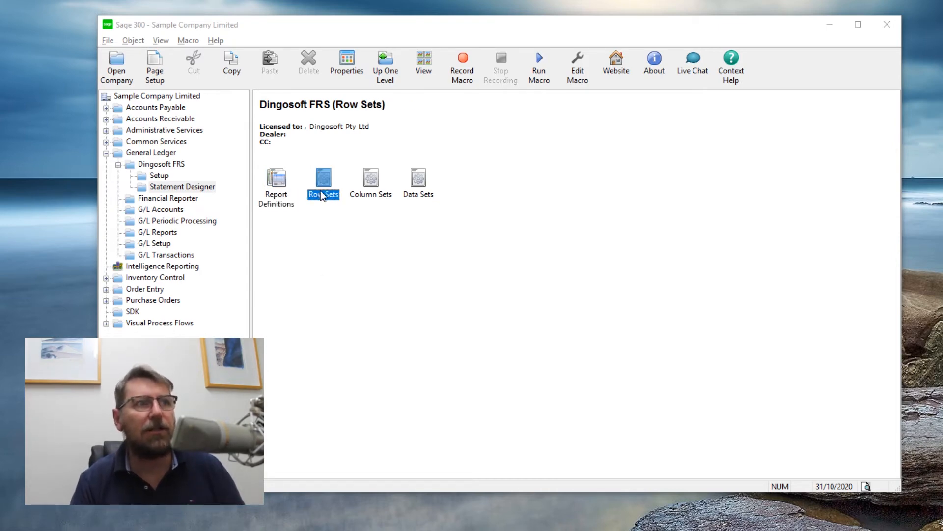
pyautogui.click(374, 197)
pyautogui.click(418, 190)
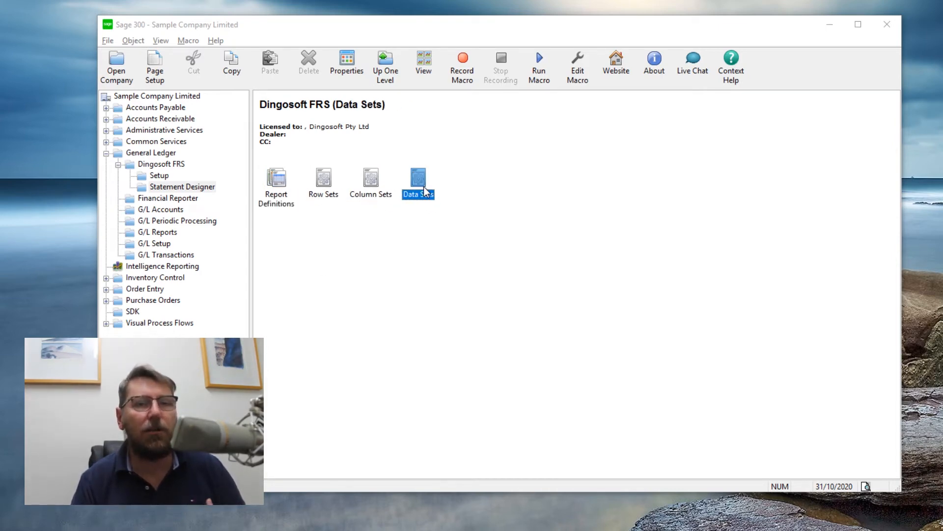
pyautogui.click(420, 239)
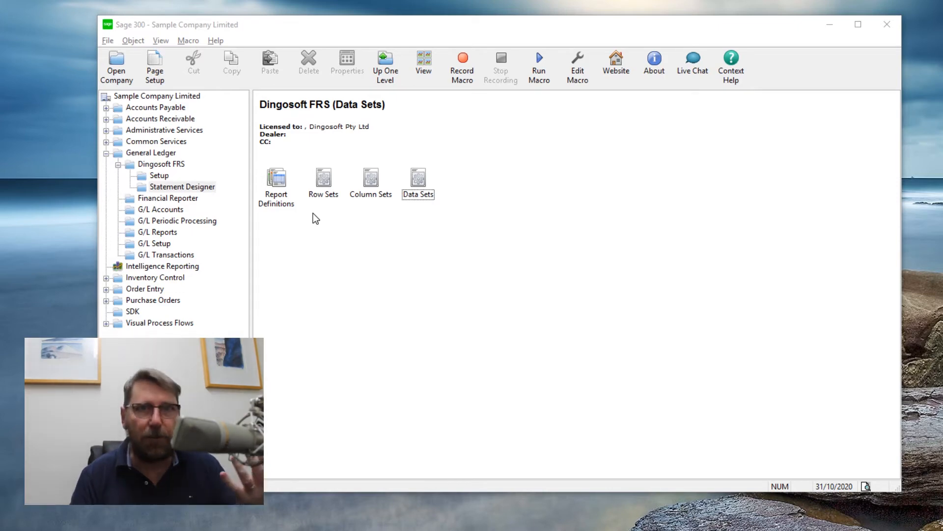
# Open Report Definitions, load the BSCYPY definition, and look over its row, column and data set codes and its header and footer rows
pyautogui.doubleClick(274, 181)
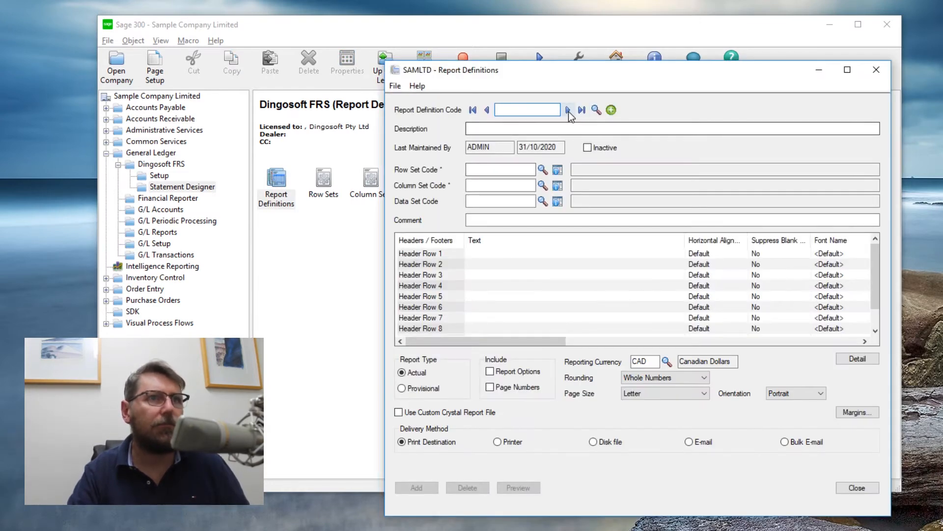
pyautogui.click(569, 109)
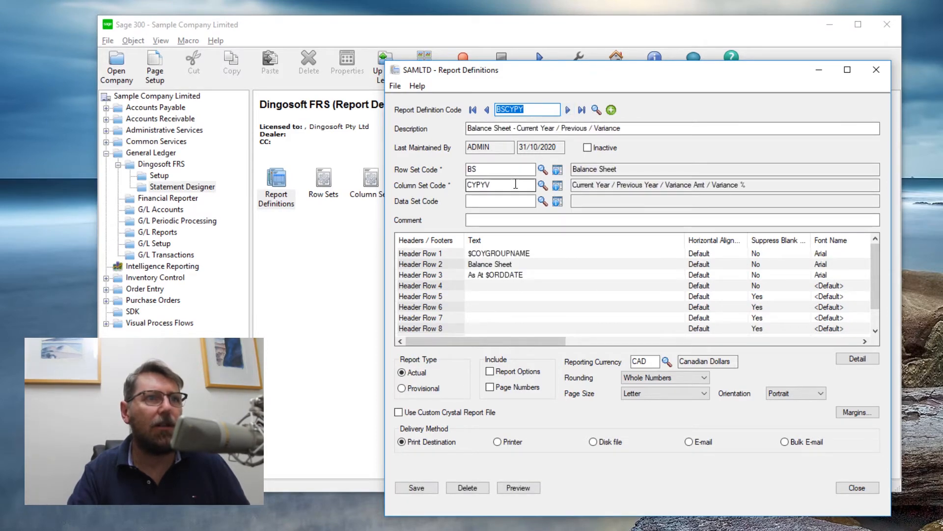
pyautogui.click(511, 202)
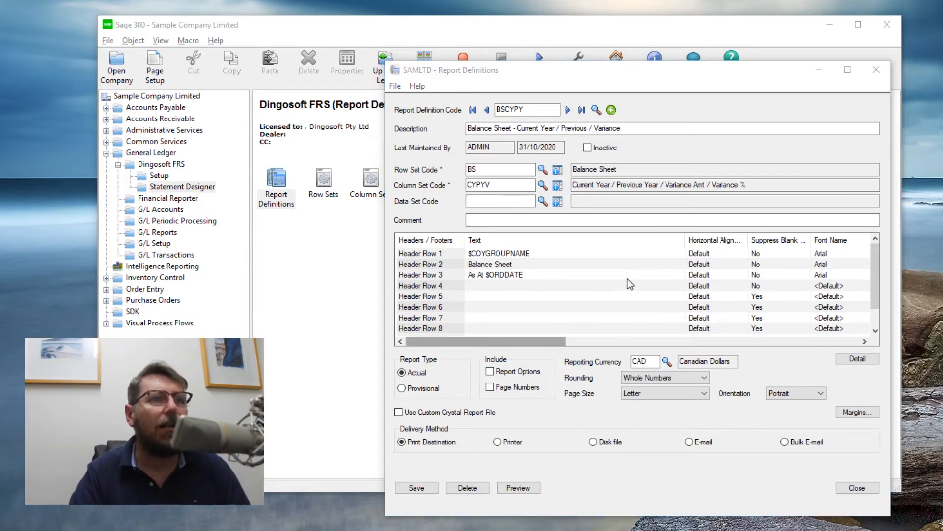
pyautogui.click(876, 262)
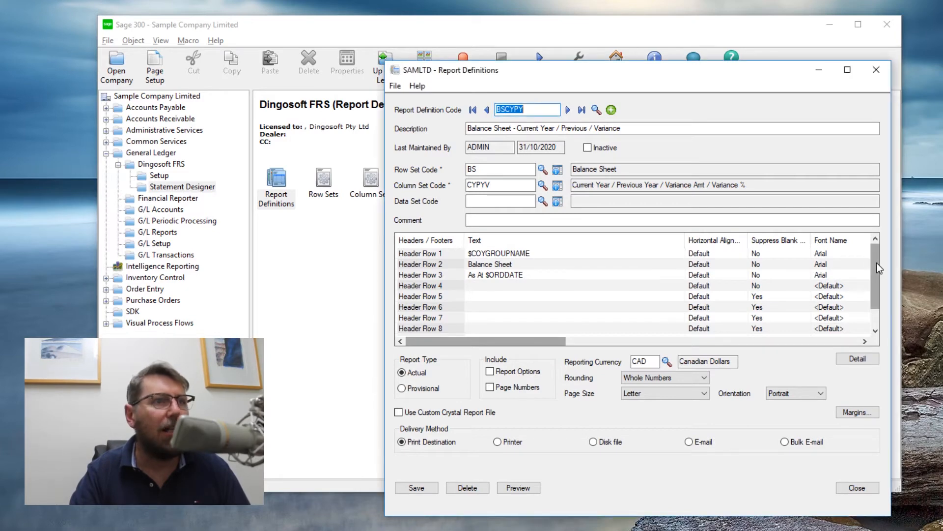
pyautogui.moveTo(877, 262); pyautogui.dragTo(877, 292)
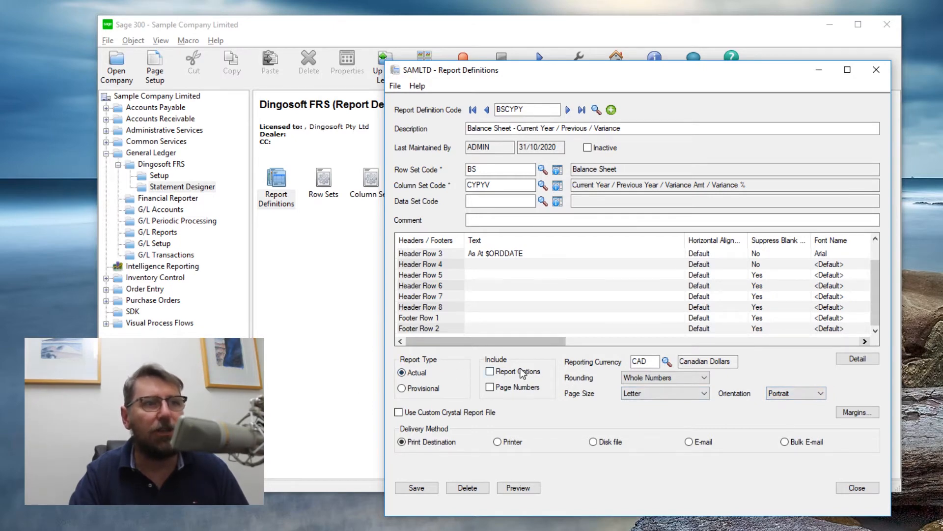
# Review the Rounding and Page Size choices of the BSCYPY definition, keeping Whole Numbers and Letter
pyautogui.click(686, 379)
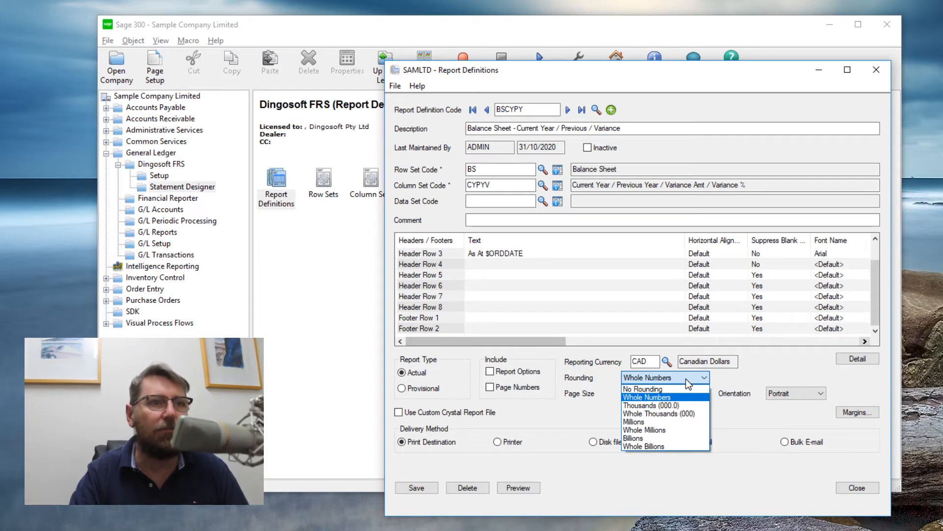
pyautogui.click(686, 379)
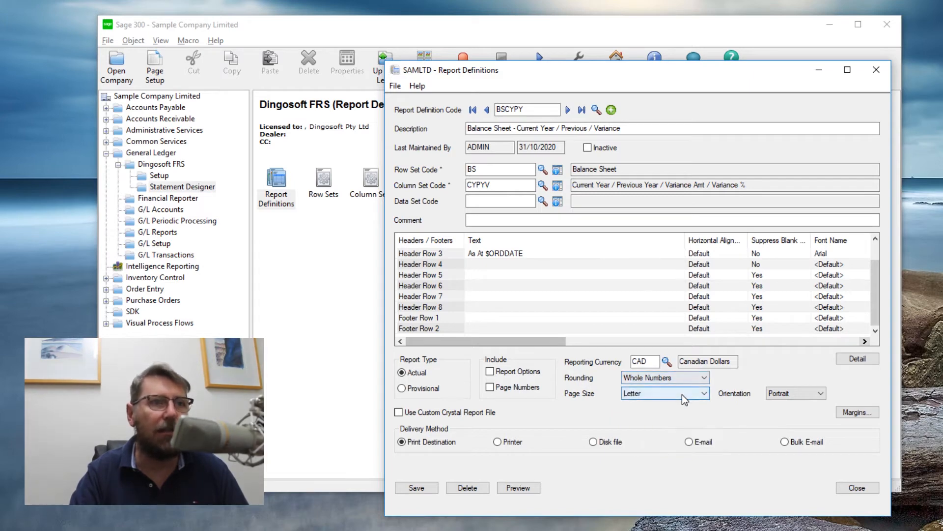
pyautogui.click(682, 394)
pyautogui.click(682, 394)
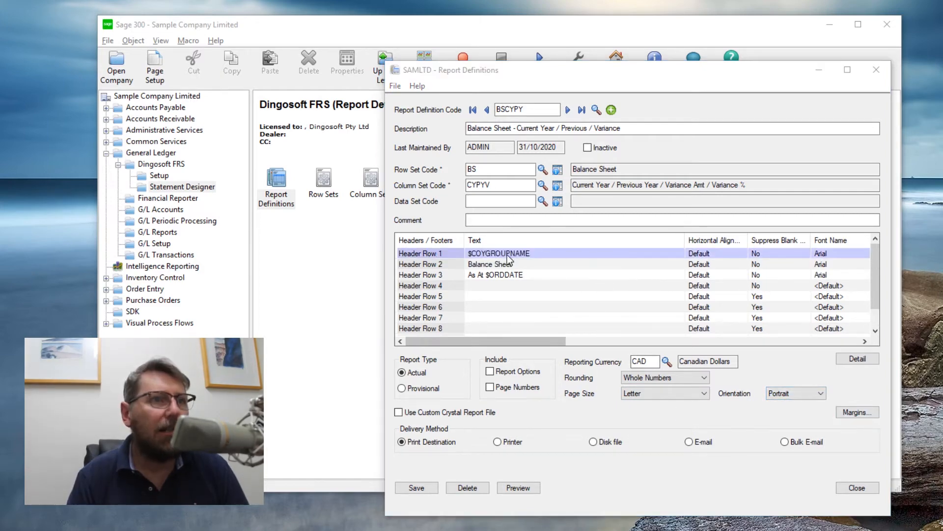
# Open the details of Header Row 1 and review its available header variables, common settings and border settings
pyautogui.click(518, 252)
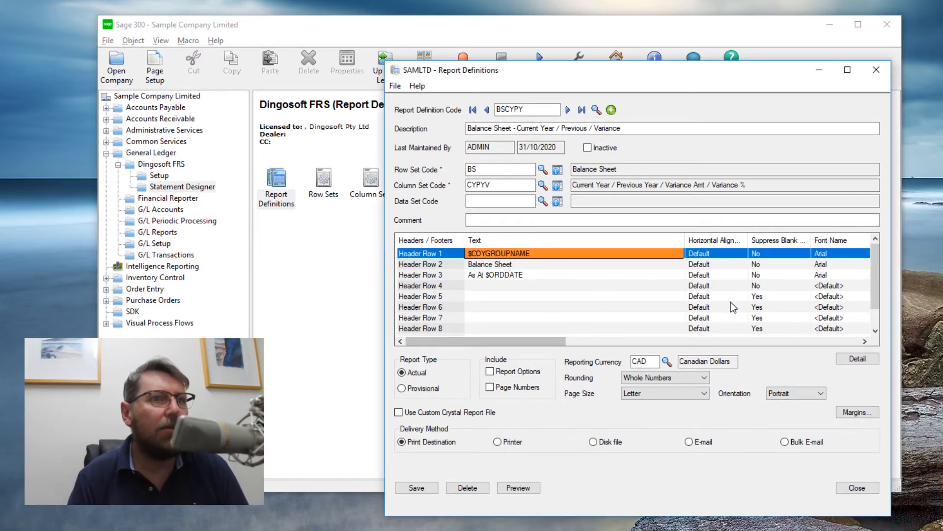
pyautogui.click(859, 361)
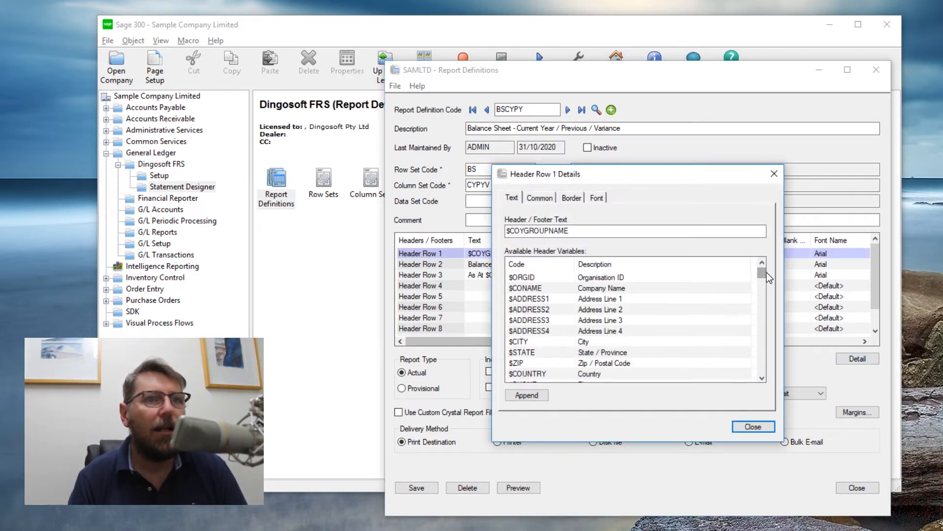
pyautogui.moveTo(761, 272)
pyautogui.mouseDown()
pyautogui.moveTo(764, 380)
pyautogui.moveTo(764, 269)
pyautogui.mouseUp()
pyautogui.click(541, 198)
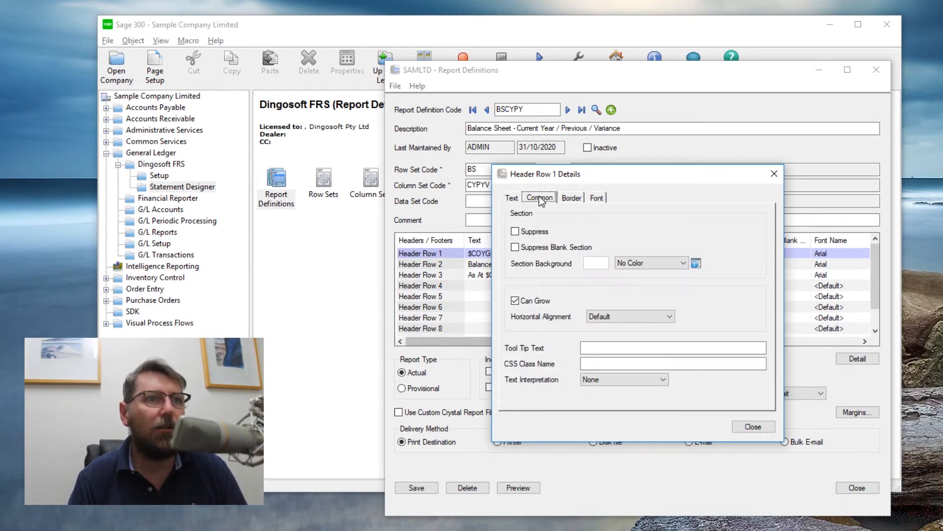
pyautogui.click(573, 198)
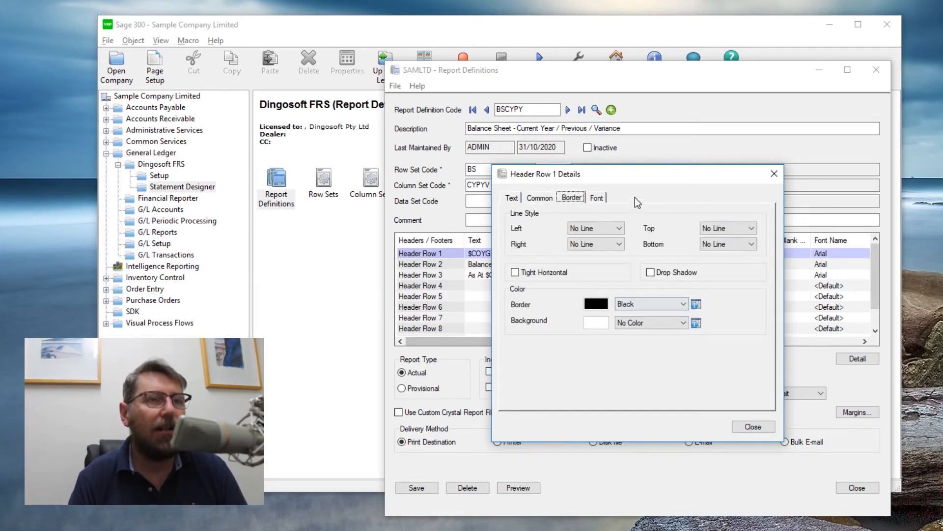
# Display Header Row 1's font settings and review the font name and style choices, keeping Arial and Regular
pyautogui.click(597, 198)
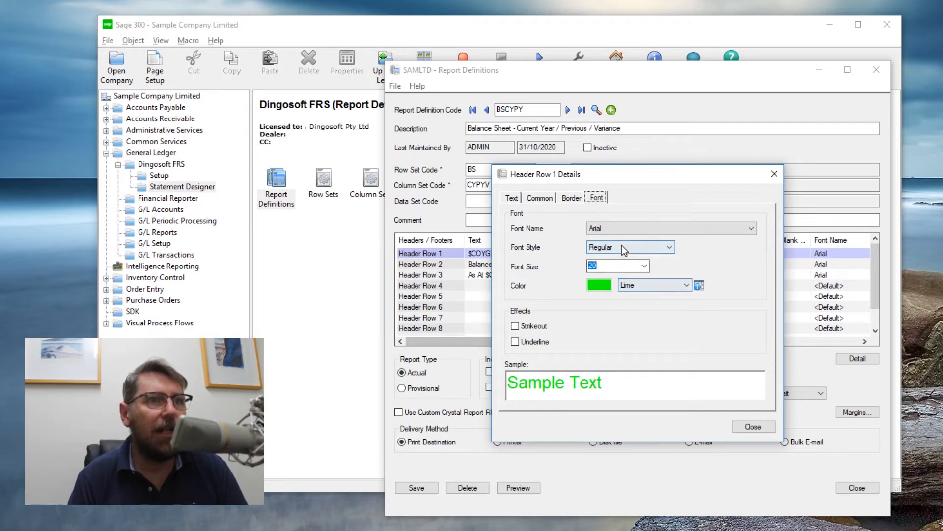
pyautogui.click(645, 227)
pyautogui.click(644, 228)
pyautogui.click(638, 248)
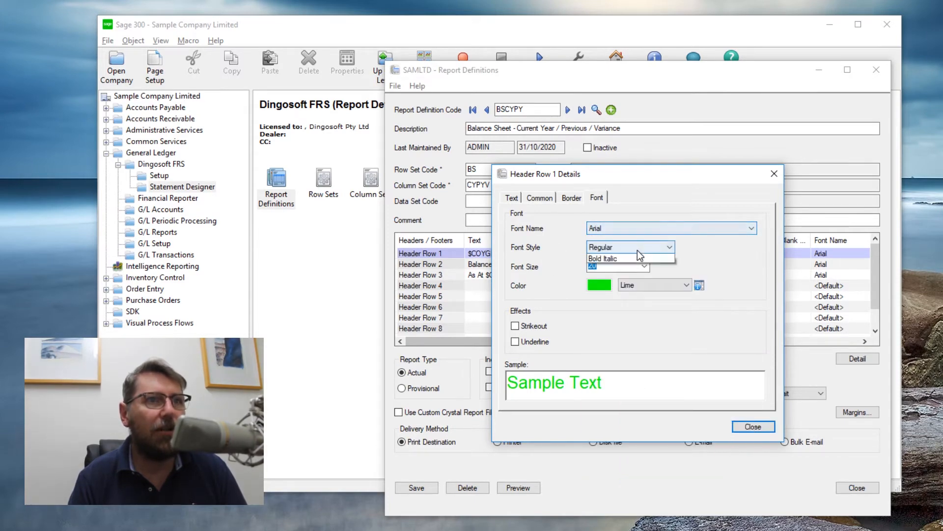
pyautogui.click(638, 249)
pyautogui.press('Tab')
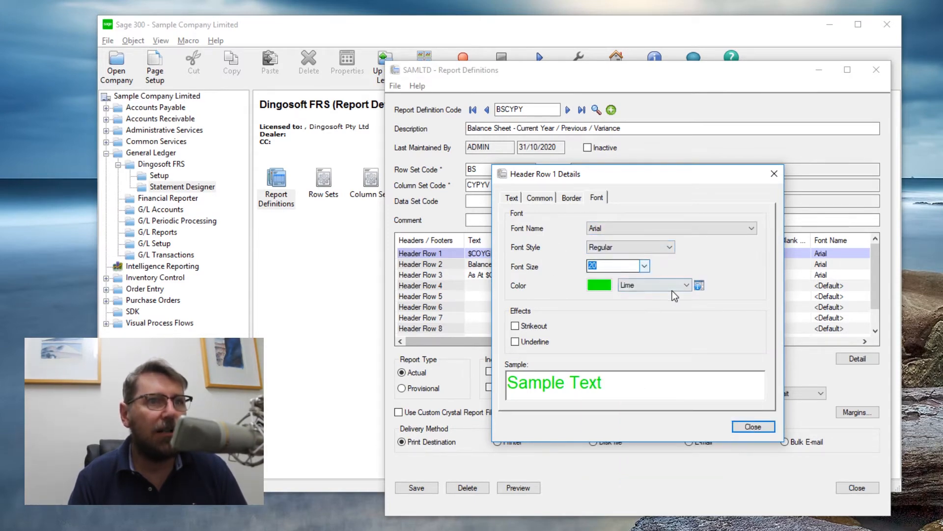
# Set Header Row 1's font color to Blue, turn on Strikeout and Underline, and close the header details
pyautogui.click(699, 285)
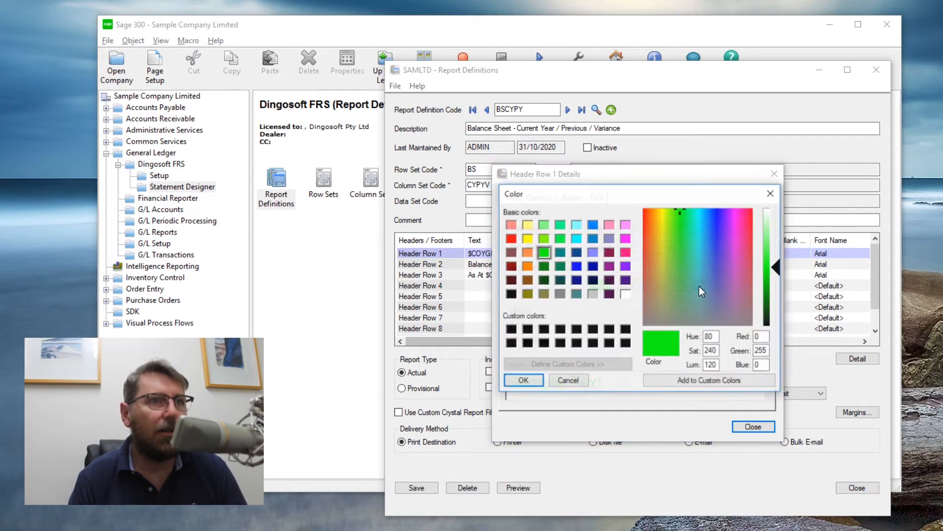
pyautogui.click(576, 266)
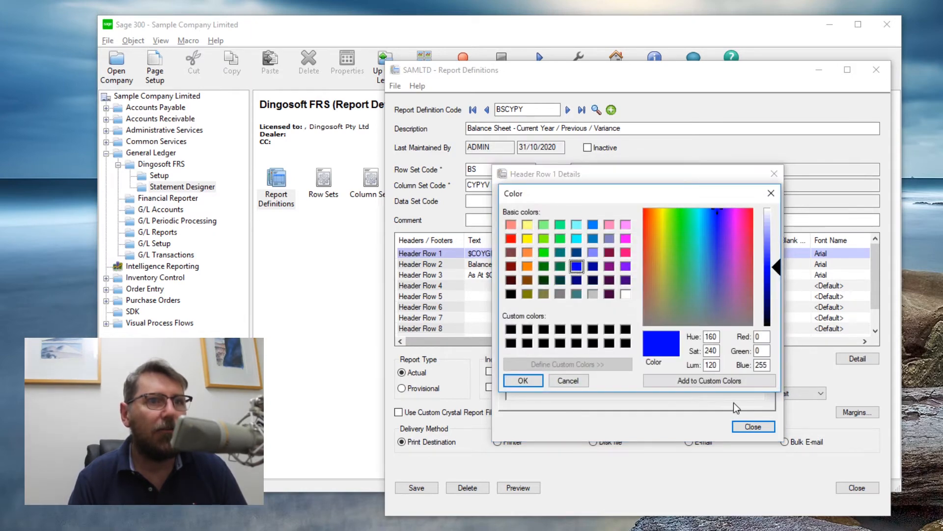
pyautogui.click(523, 381)
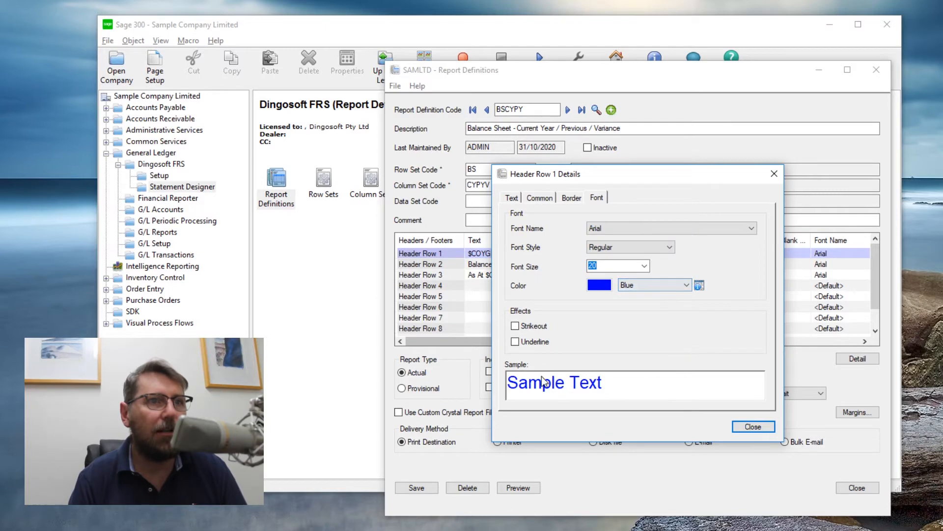
pyautogui.click(536, 327)
pyautogui.click(535, 342)
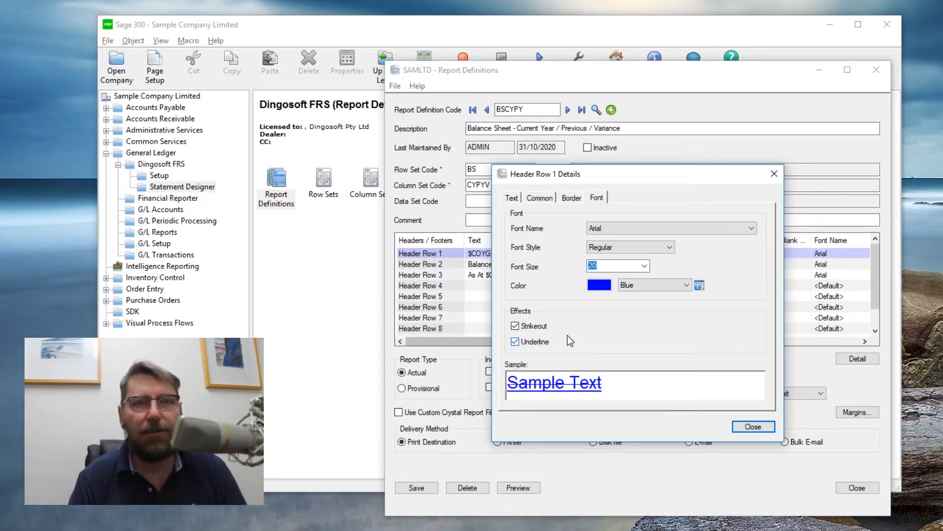
pyautogui.click(766, 428)
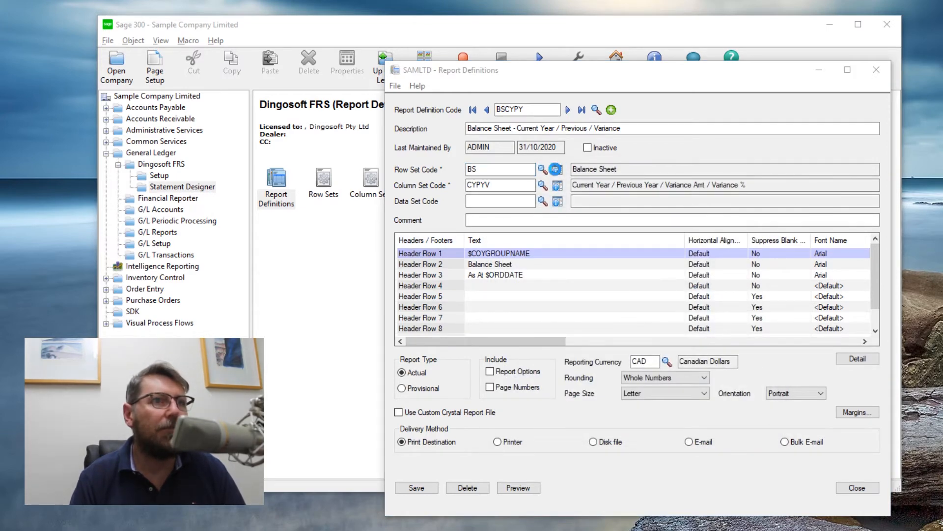
# Open the BS row set from the report definition and check the Renumber Rows, Move Down and Move Up functions
pyautogui.click(558, 170)
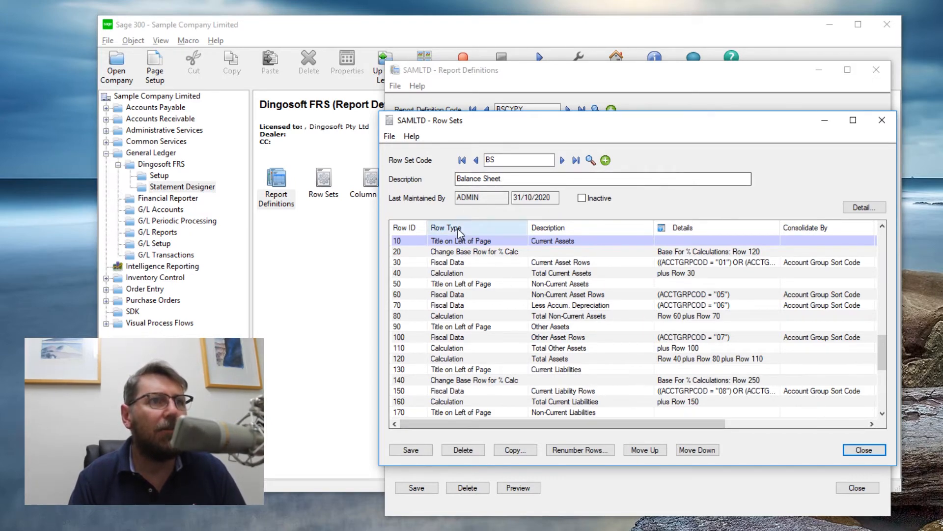
pyautogui.click(584, 450)
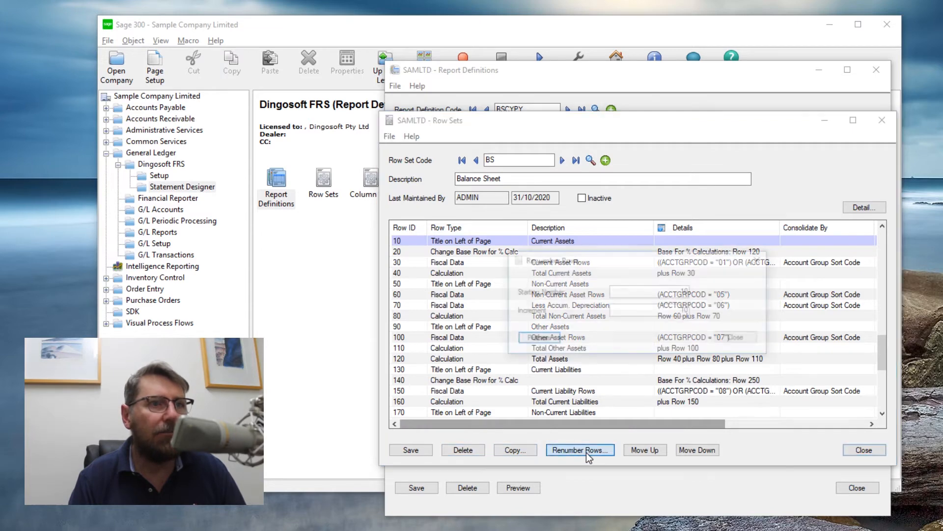
pyautogui.click(739, 338)
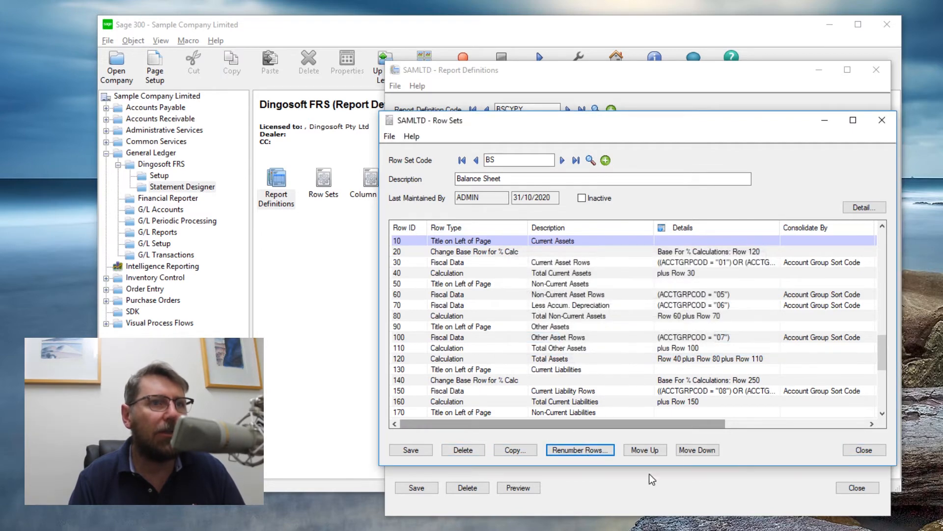
pyautogui.click(703, 450)
pyautogui.click(648, 449)
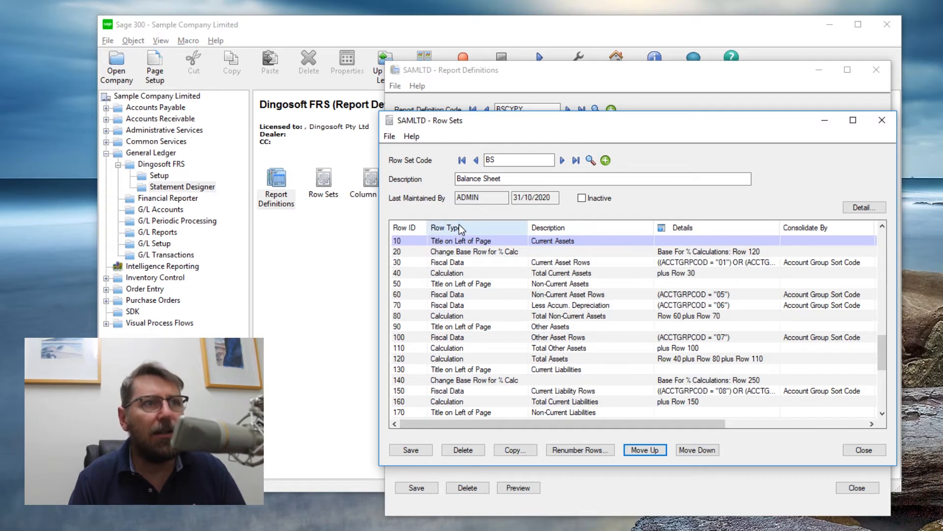
# Look over the title, fiscal data and calculation rows for current assets, and open the definition of row 30
pyautogui.click(582, 240)
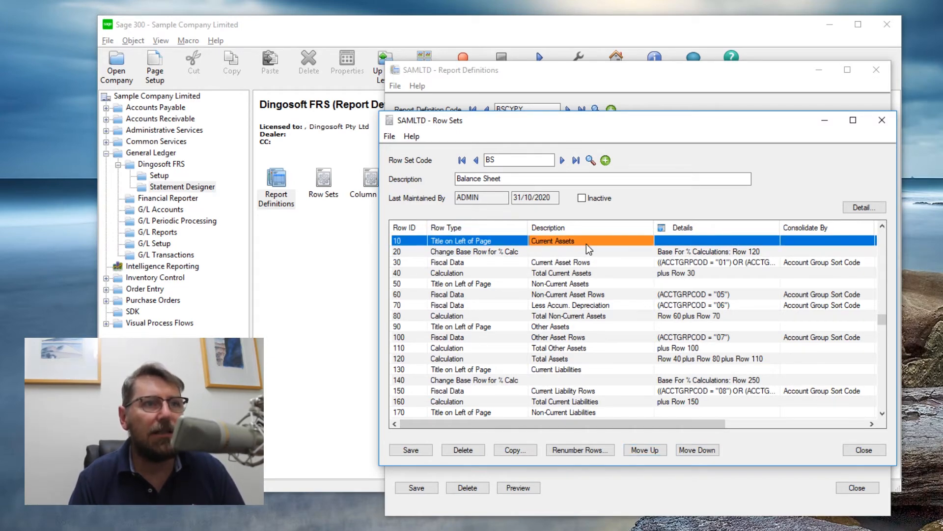
pyautogui.click(458, 263)
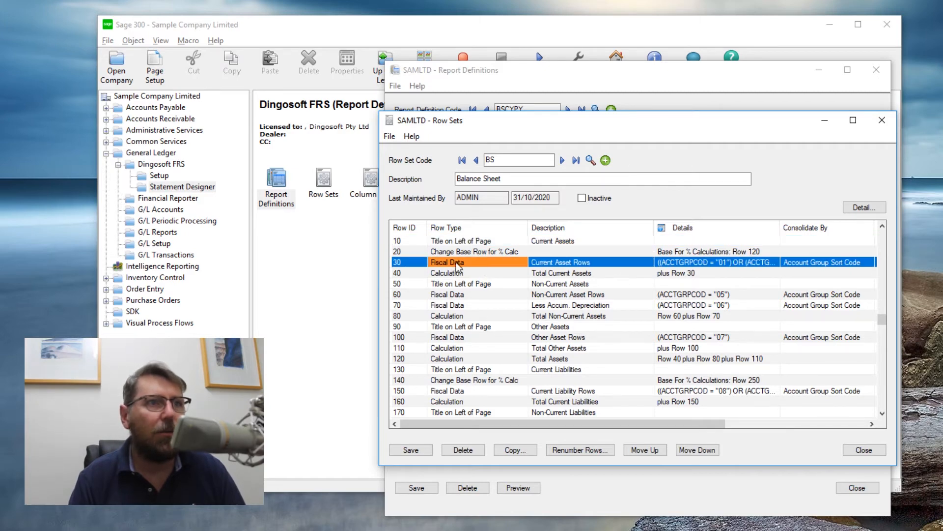
pyautogui.click(577, 265)
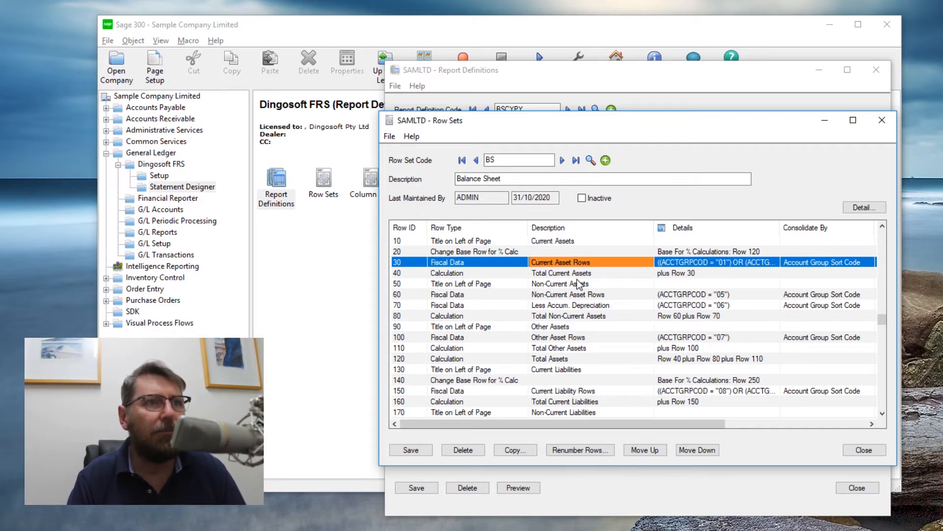
pyautogui.click(580, 274)
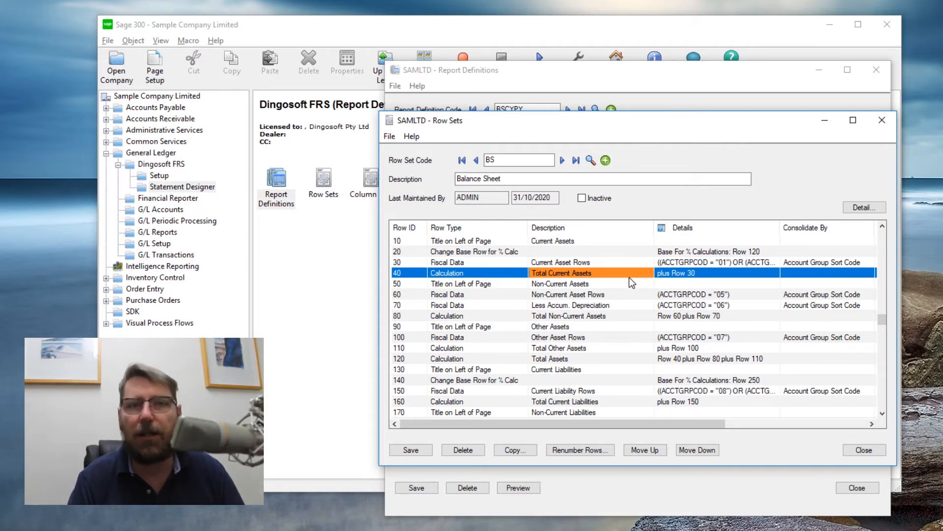
pyautogui.click(601, 265)
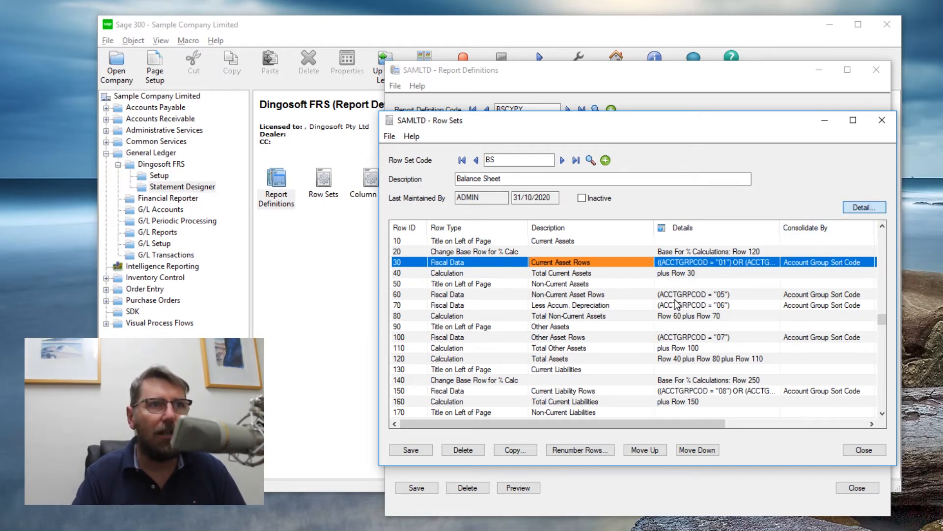
pyautogui.press('Return')
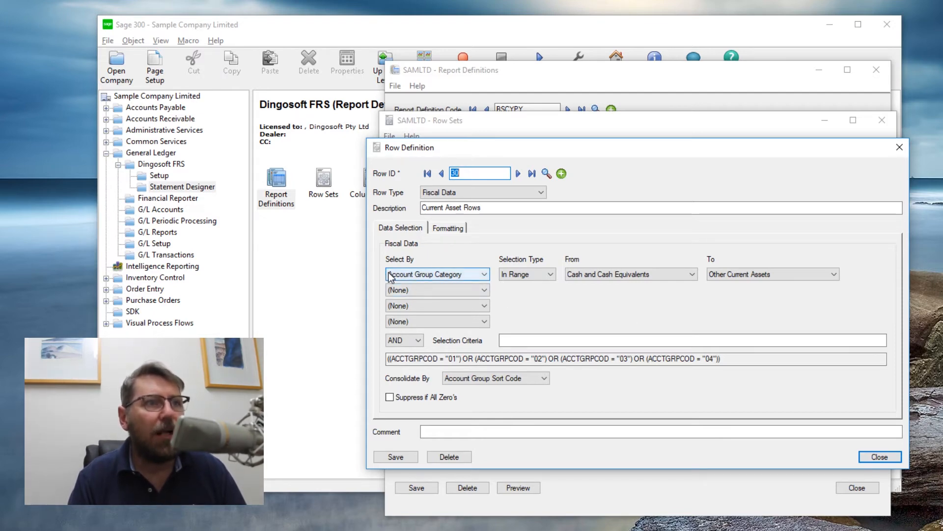
# Review the Select By, Selection Type and From choices of row 30's first criterion, keeping Account Group Category, In Range, and Cash and Cash Equivalents
pyautogui.click(438, 275)
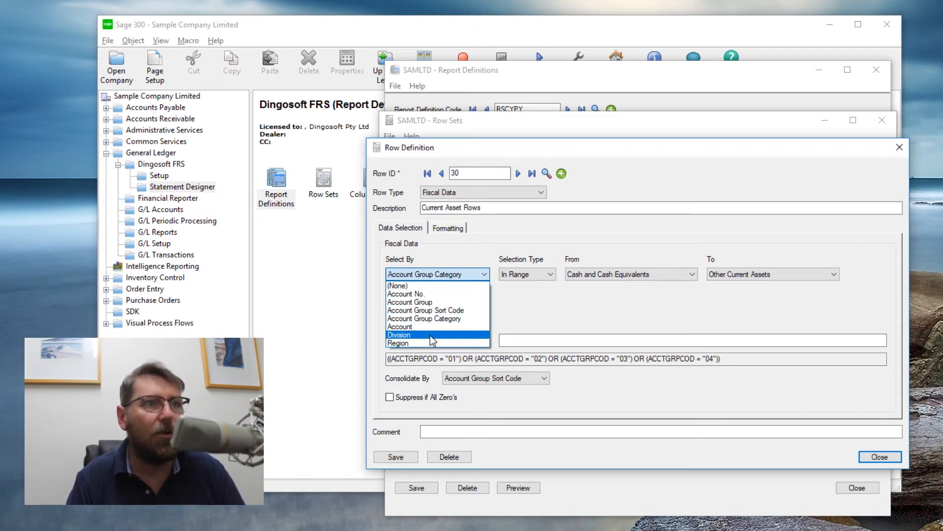
pyautogui.click(459, 272)
pyautogui.click(532, 275)
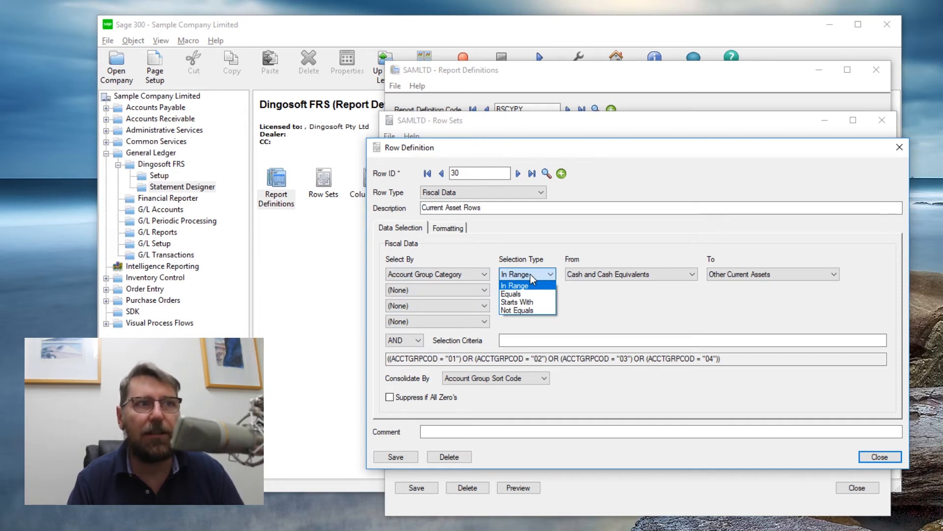
pyautogui.click(529, 274)
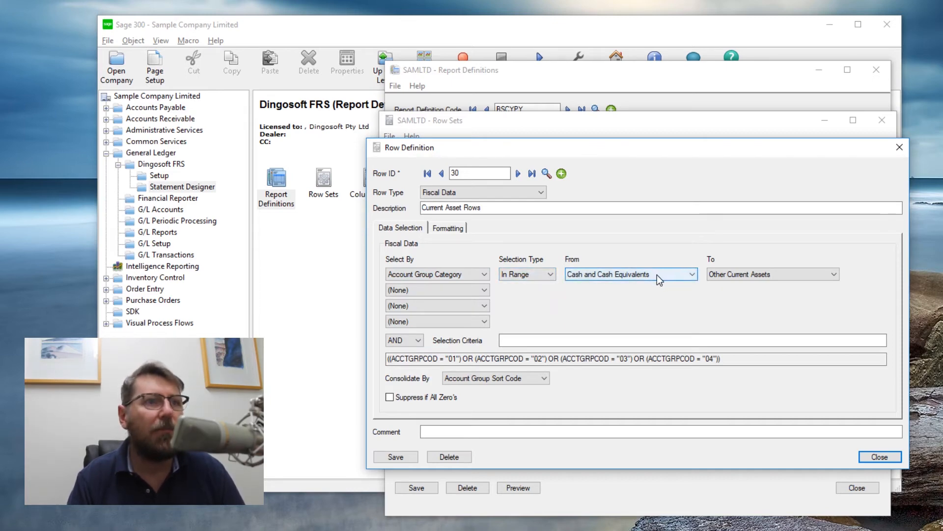
pyautogui.click(630, 275)
pyautogui.click(630, 276)
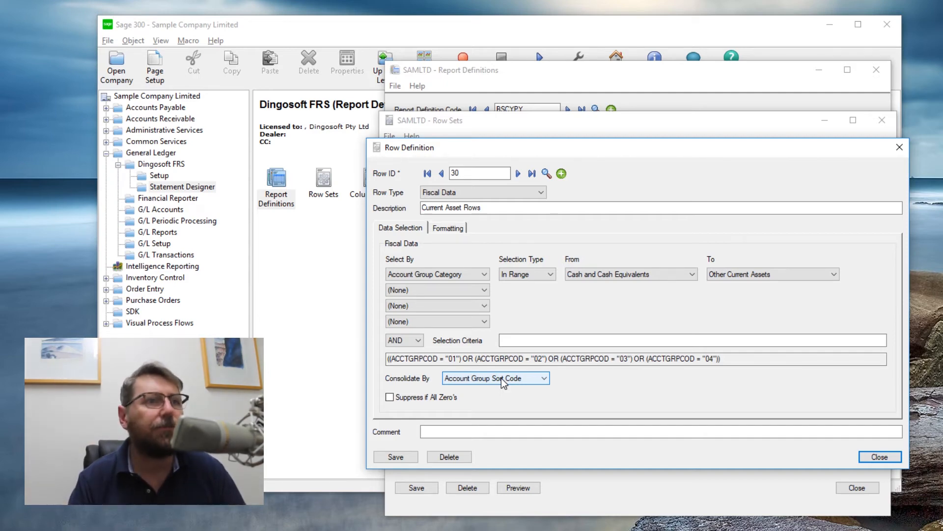
# Add Account No. as row 30's second selection criterion and join it to the first criterion with OR
pyautogui.click(464, 291)
pyautogui.click(458, 309)
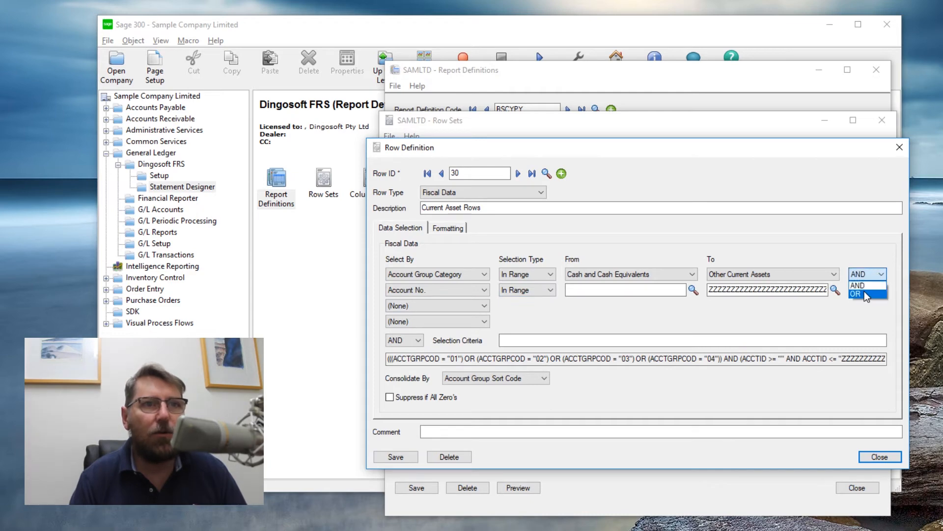
pyautogui.click(865, 292)
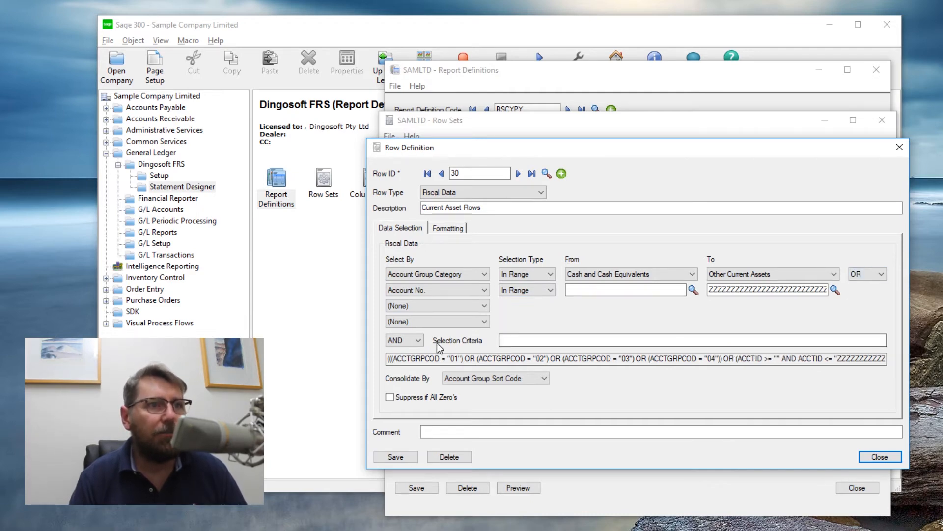
# Enter QTYSW = 1 as the additional selection criteria for row 30
pyautogui.click(531, 341)
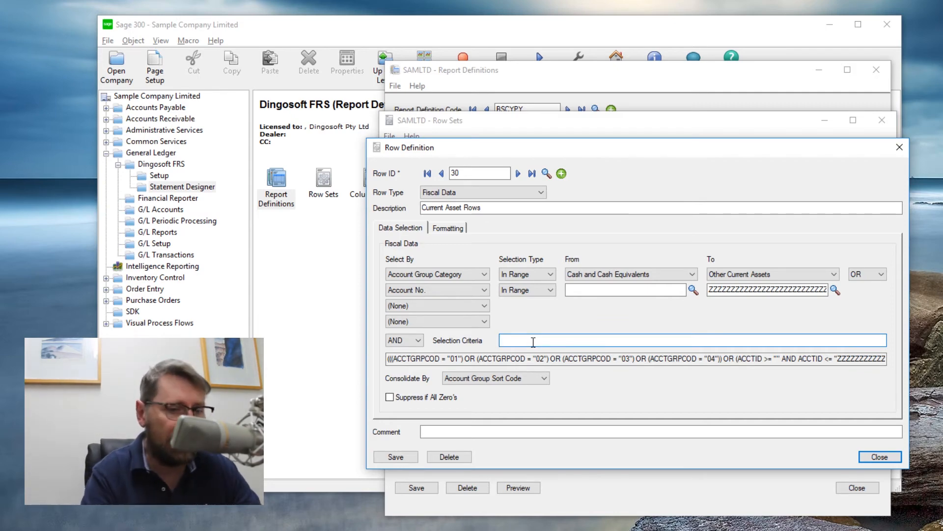
pyautogui.write('QTY')
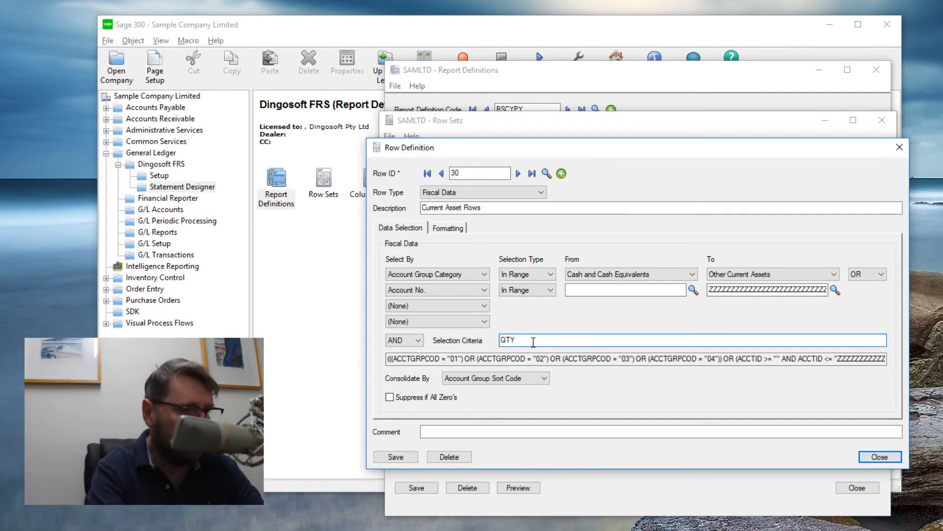
pyautogui.write('SW =')
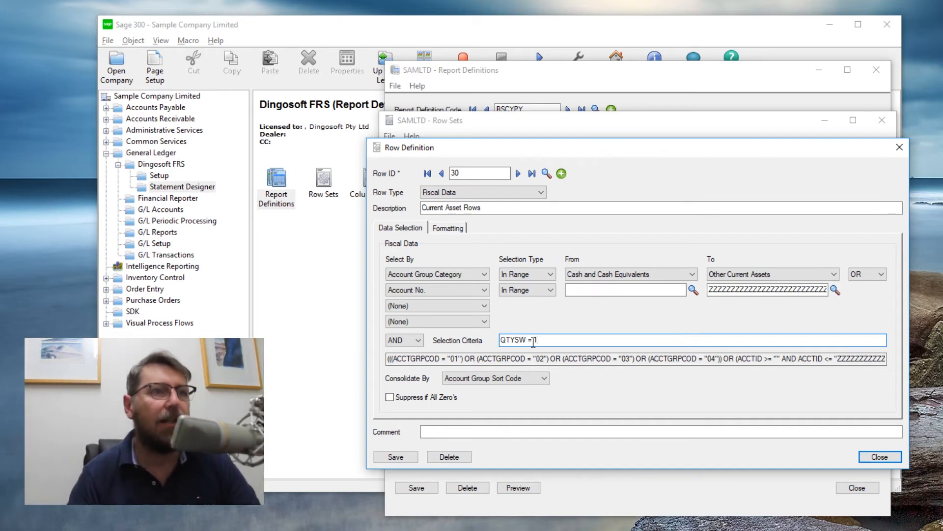
pyautogui.write(' 1')
pyautogui.press('Tab')
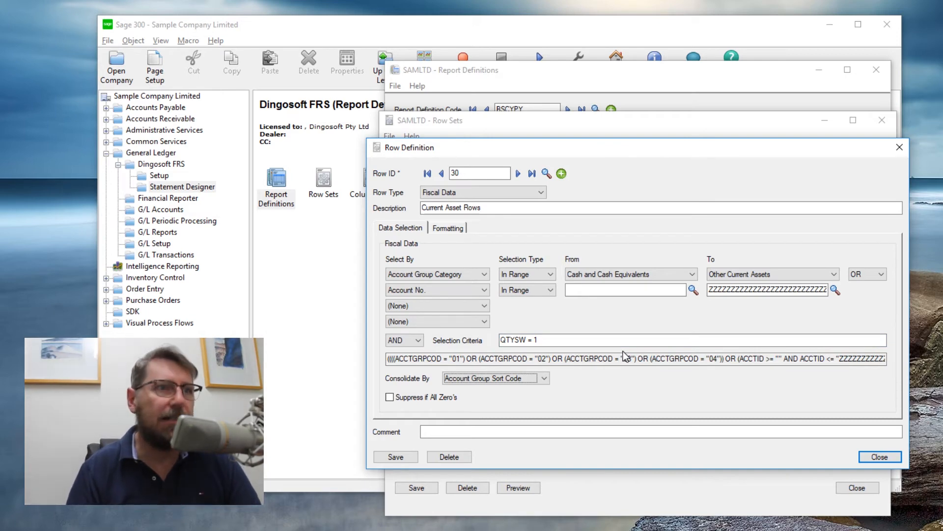
# Test the criteria validation with the misspelled field name QTYqSW, dismiss the message and restore QTYSW = 1
pyautogui.click(515, 340)
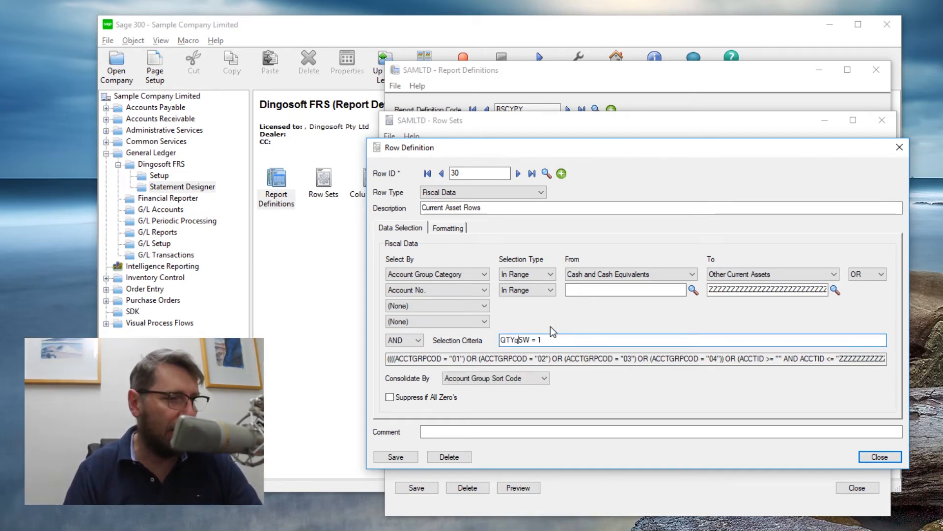
pyautogui.write('q')
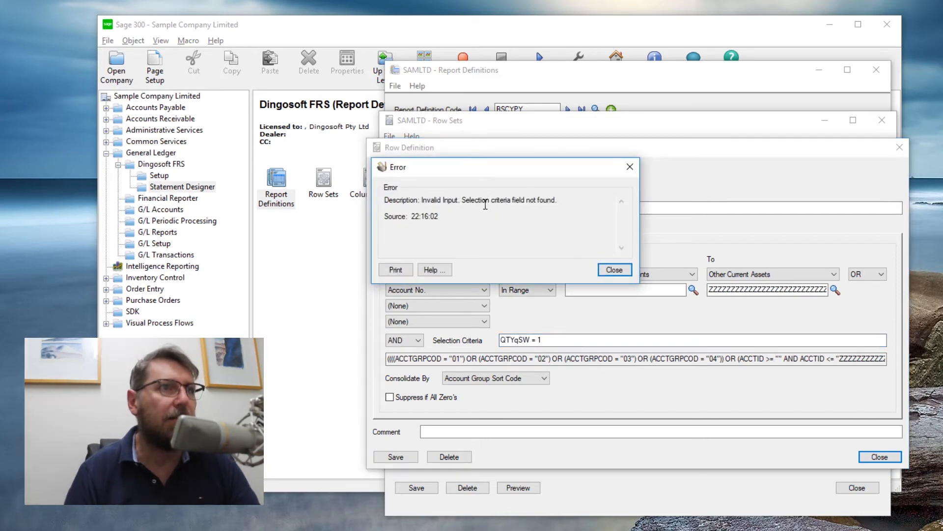
pyautogui.click(613, 269)
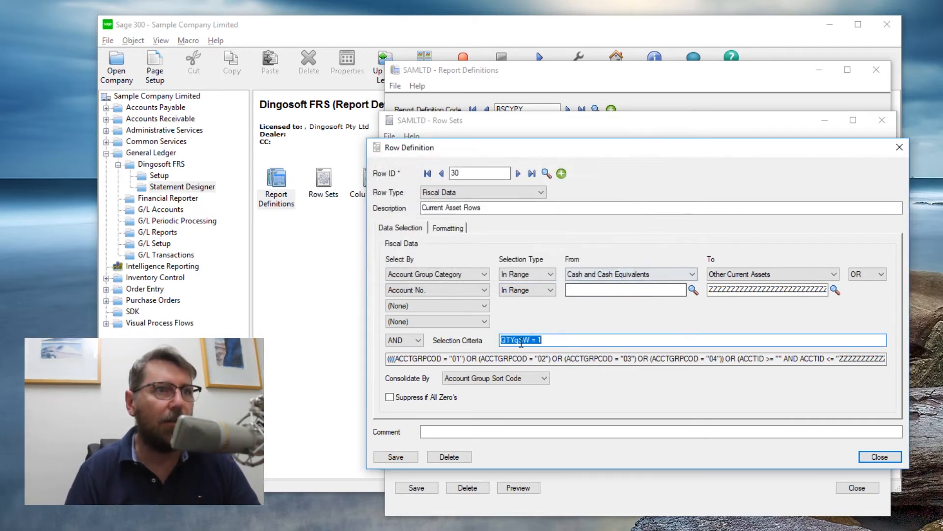
pyautogui.click(519, 340)
pyautogui.press('BackSpace')
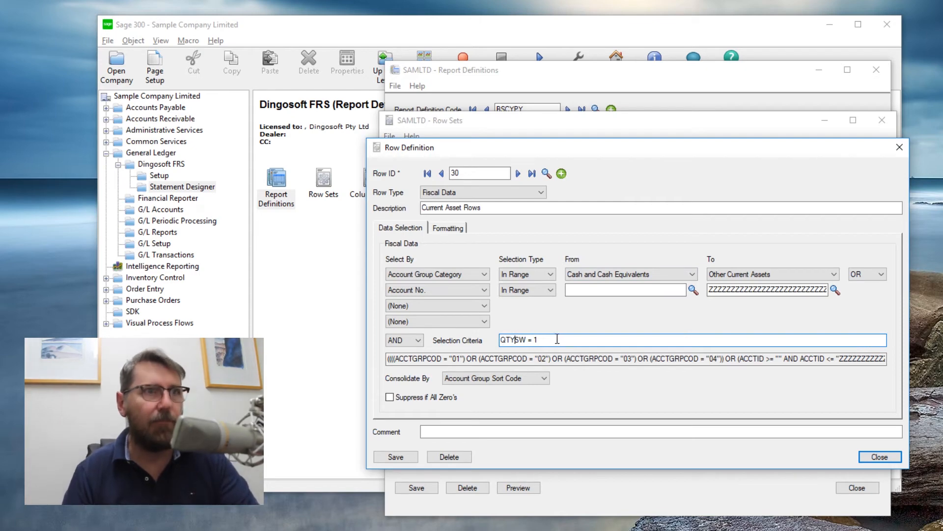
# Test the criteria validation with an unmatched closing parenthesis, QTYSW = 1), dismiss the message and remove the parenthesis
pyautogui.click(557, 338)
pyautogui.write(')')
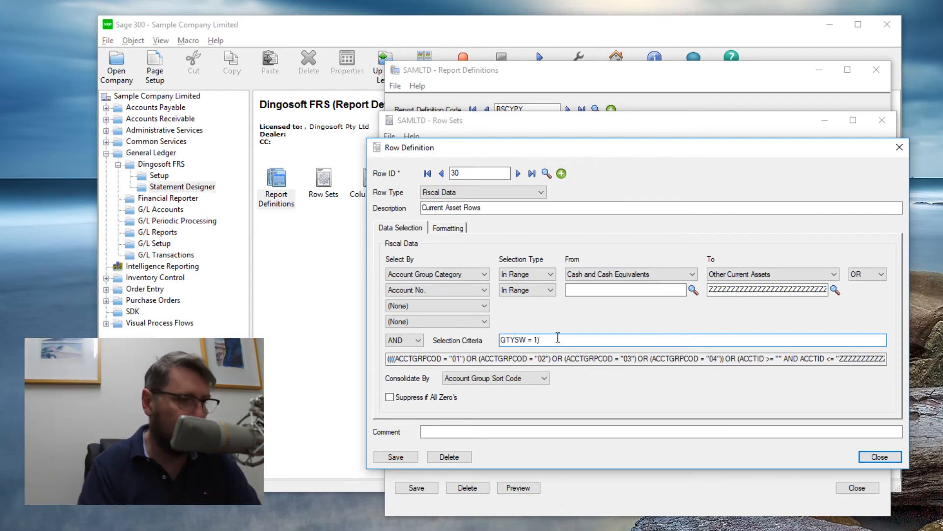
pyautogui.press('Tab')
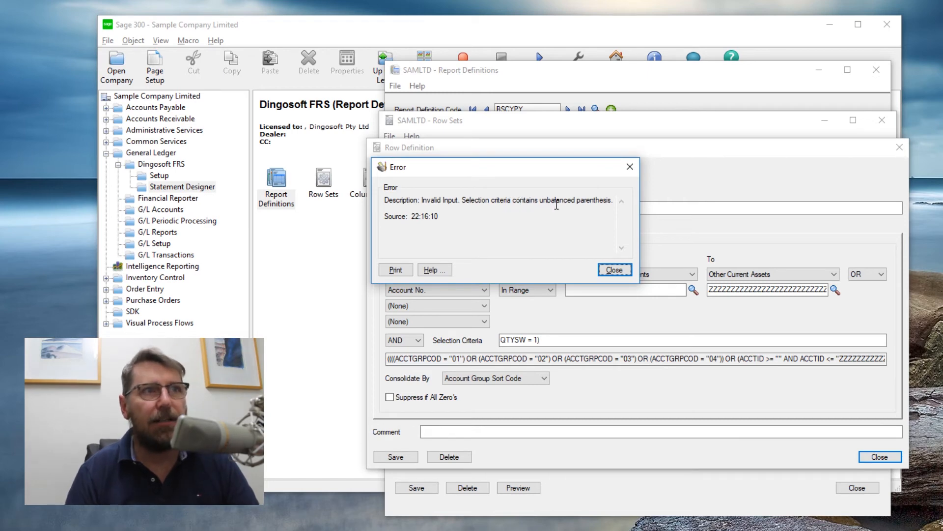
pyautogui.click(614, 270)
pyautogui.click(554, 344)
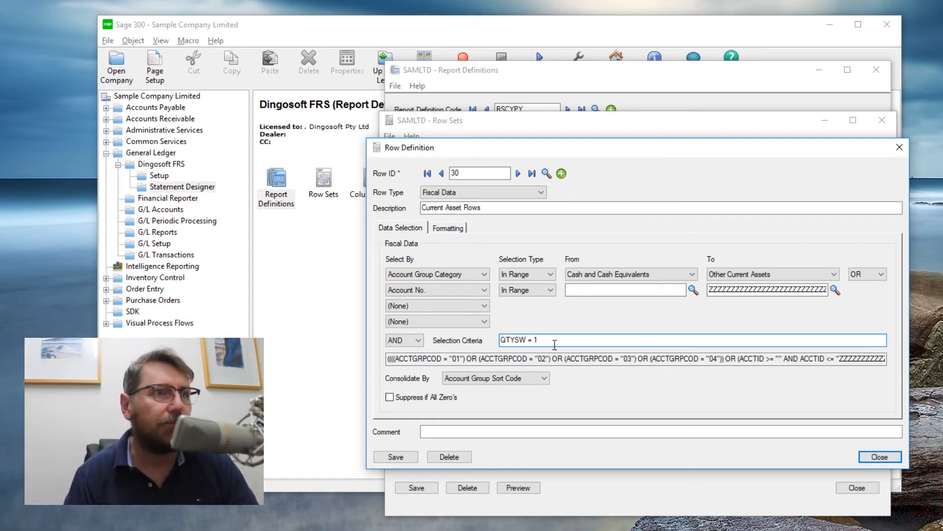
# Go to row 40, check the calculation type choices, and change the operators of the second and third calculation lines to minus
pyautogui.click(518, 173)
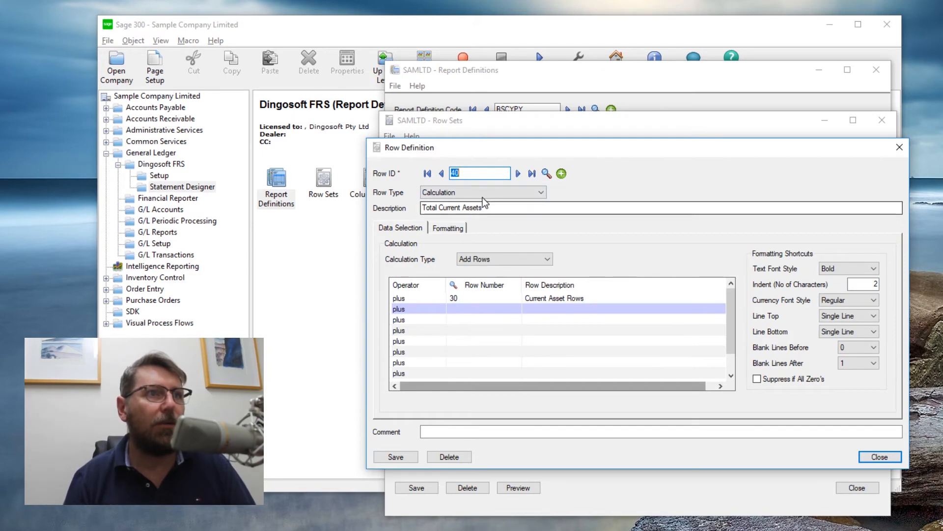
pyautogui.click(522, 261)
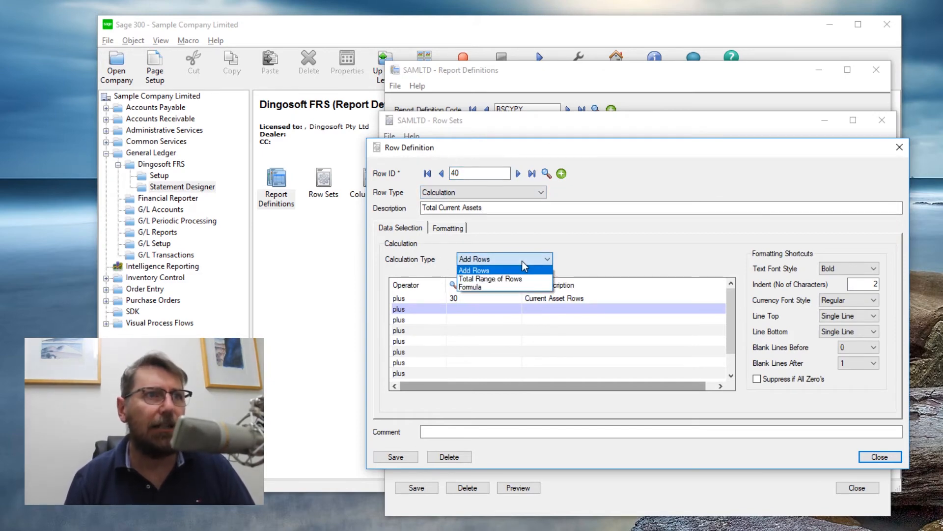
pyautogui.click(522, 262)
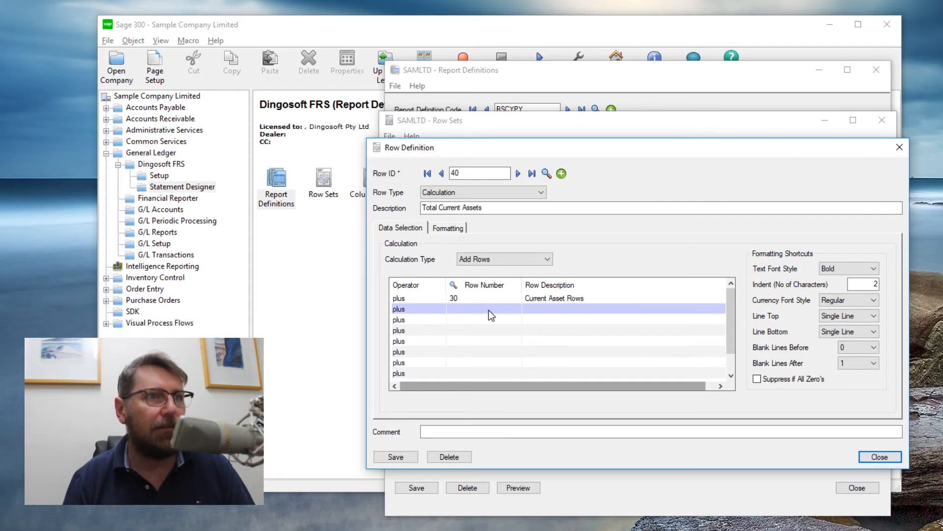
pyautogui.doubleClick(427, 310)
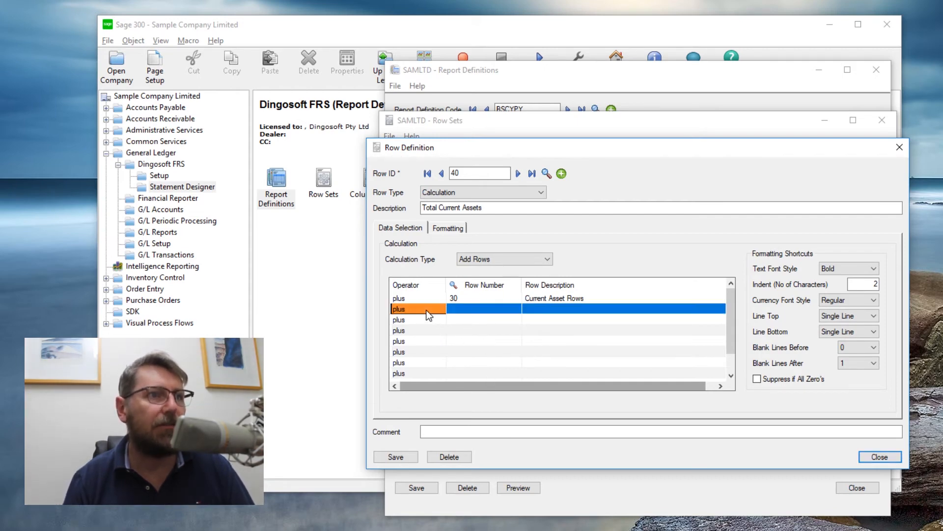
pyautogui.doubleClick(426, 320)
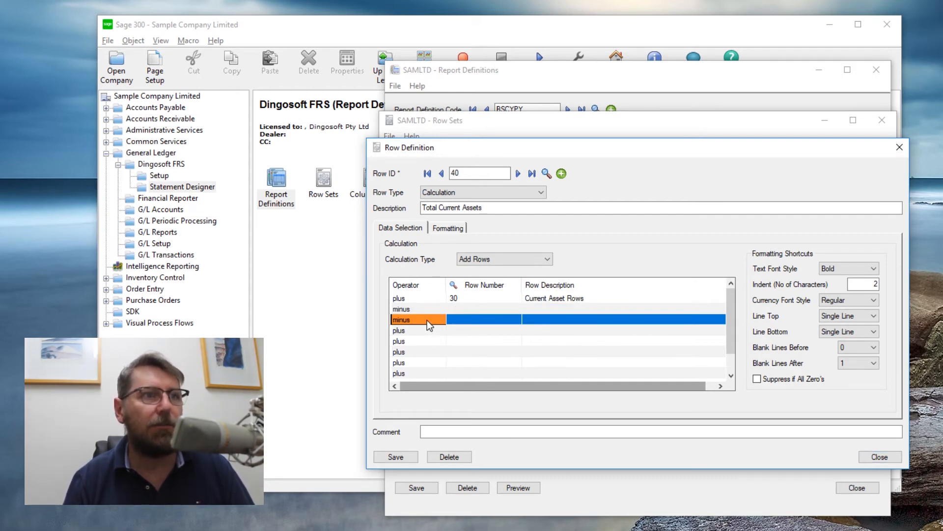
# Try the Total Range of Rows calculation type for row 40, and switch it to Formula
pyautogui.click(514, 260)
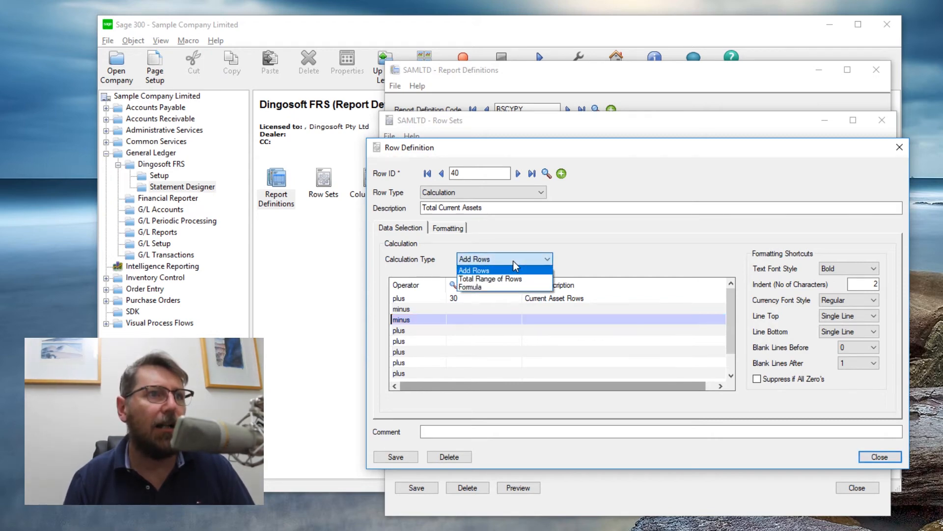
pyautogui.click(510, 279)
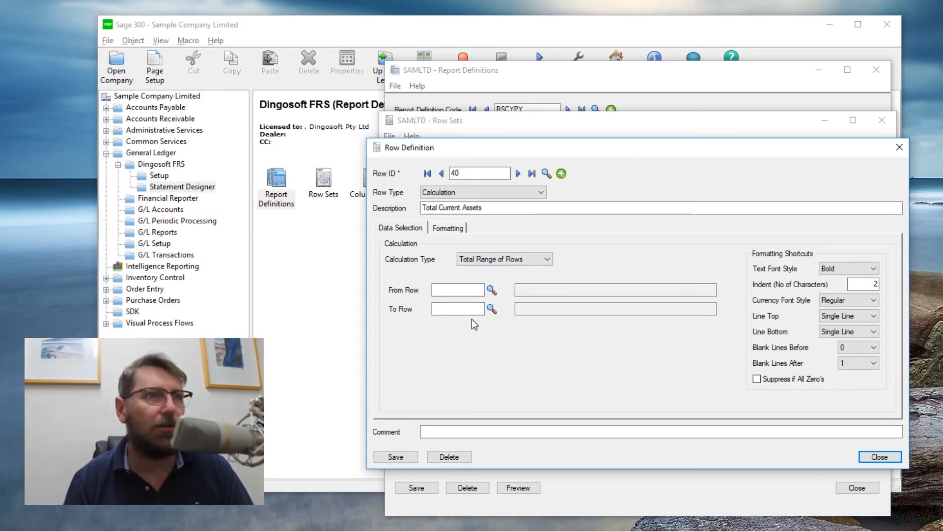
pyautogui.click(517, 260)
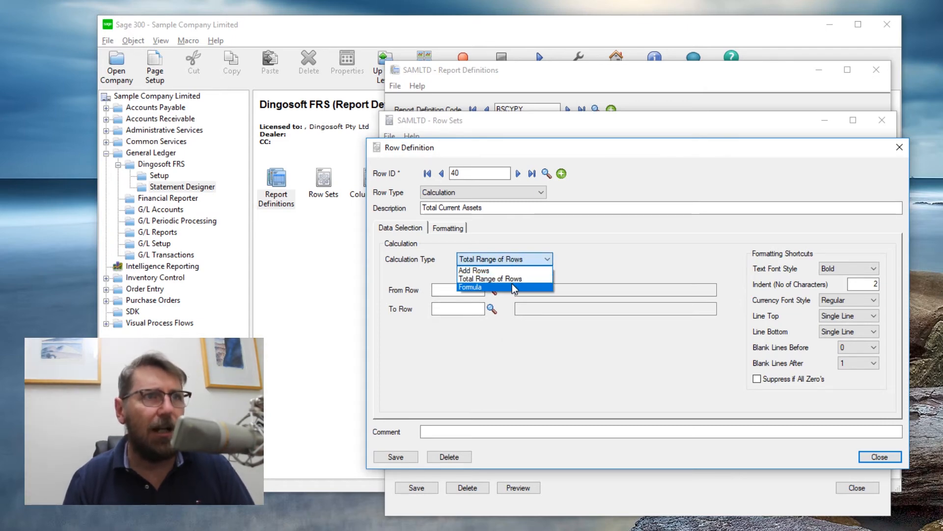
pyautogui.click(513, 287)
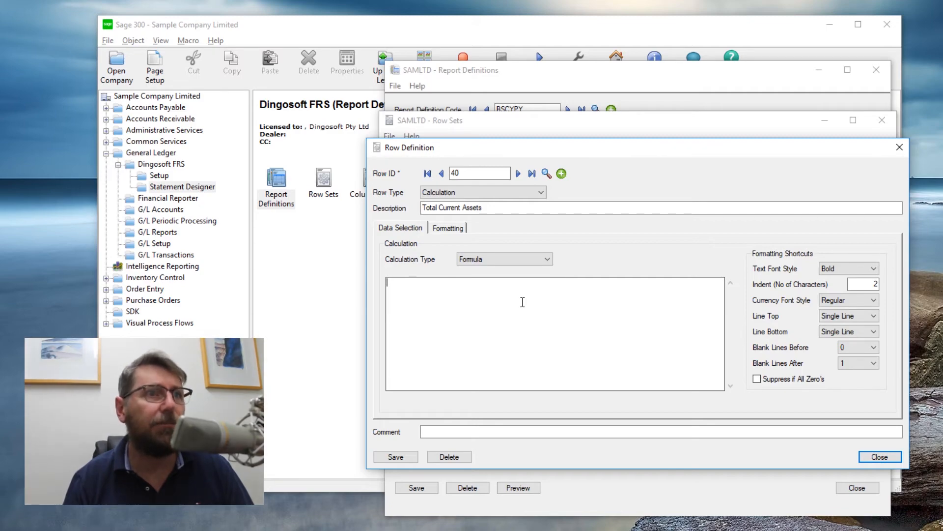
# Open the help and read the Formulas topic under Designing Financial Statements, examining the supported operators and their column and row reference examples
pyautogui.press('F1')
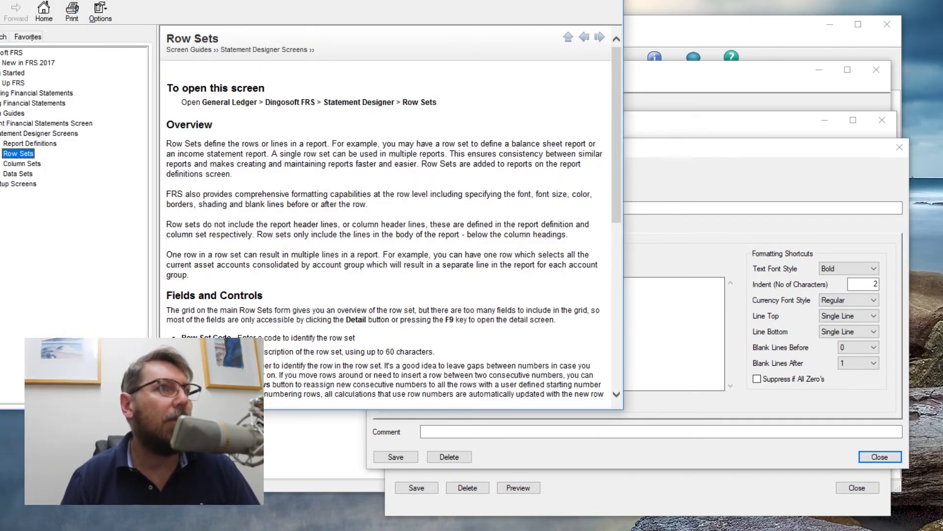
pyautogui.moveTo(282, 0); pyautogui.dragTo(692, 75)
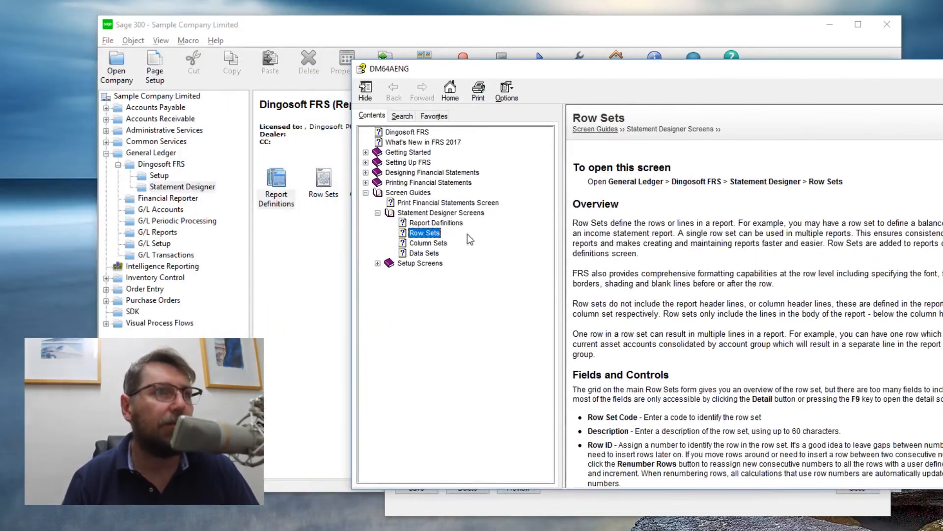
pyautogui.click(409, 173)
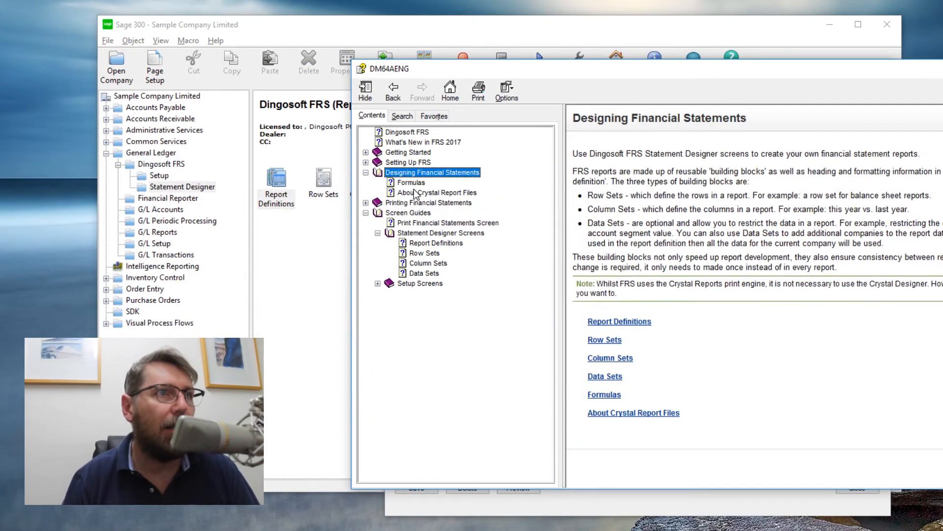
pyautogui.click(407, 185)
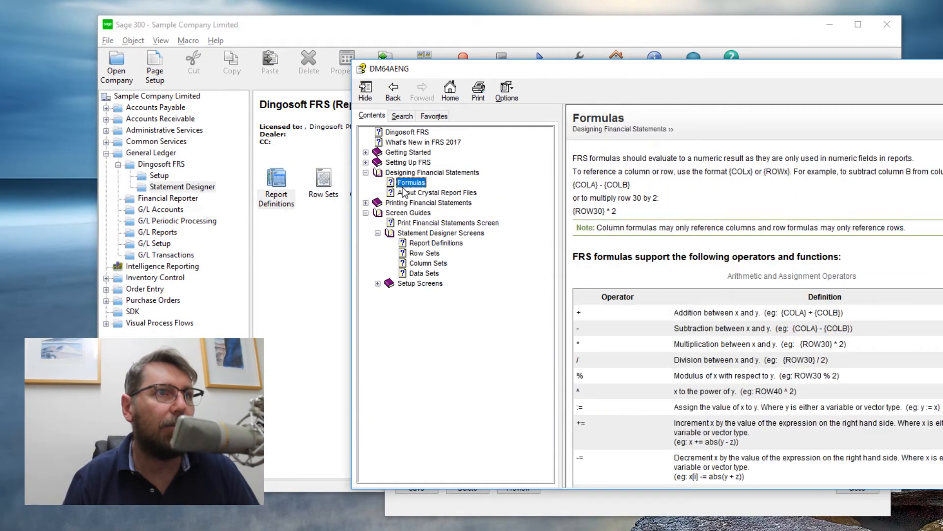
pyautogui.moveTo(688, 69); pyautogui.dragTo(560, 24)
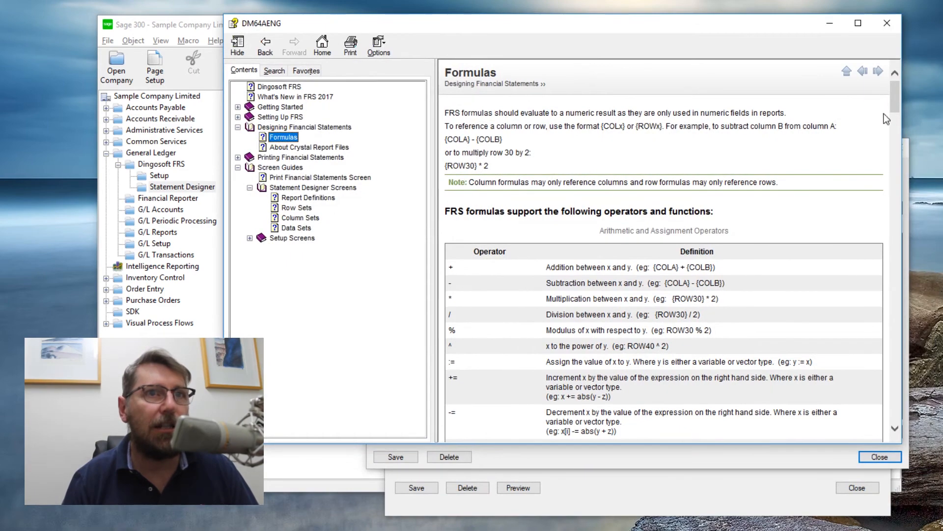
pyautogui.moveTo(896, 96)
pyautogui.mouseDown()
pyautogui.moveTo(867, 225)
pyautogui.moveTo(862, 432)
pyautogui.moveTo(880, 396)
pyautogui.moveTo(907, 216)
pyautogui.moveTo(898, 87)
pyautogui.mouseUp()
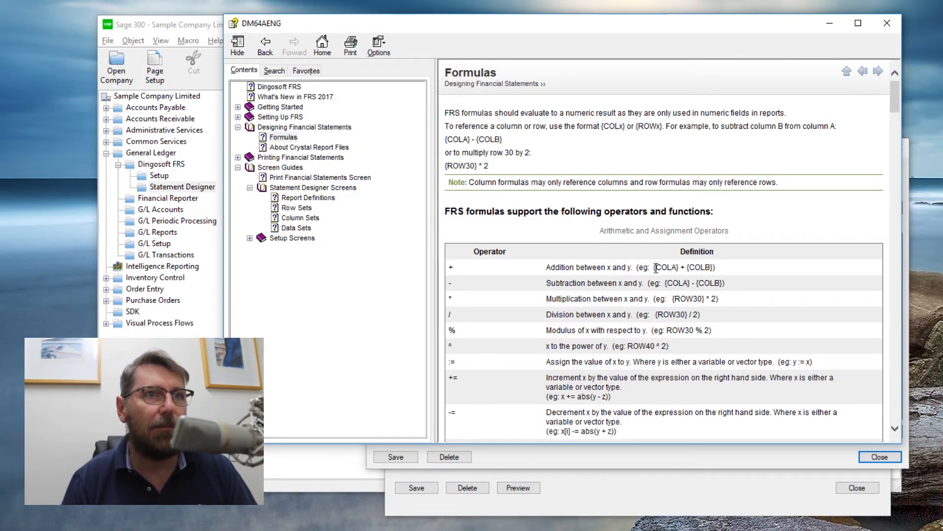
pyautogui.moveTo(655, 268); pyautogui.dragTo(684, 270)
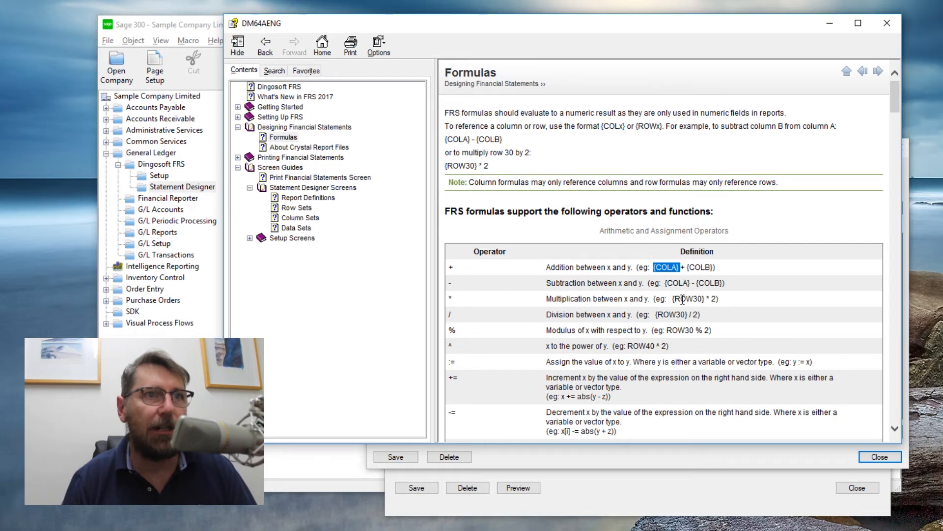
pyautogui.click(750, 314)
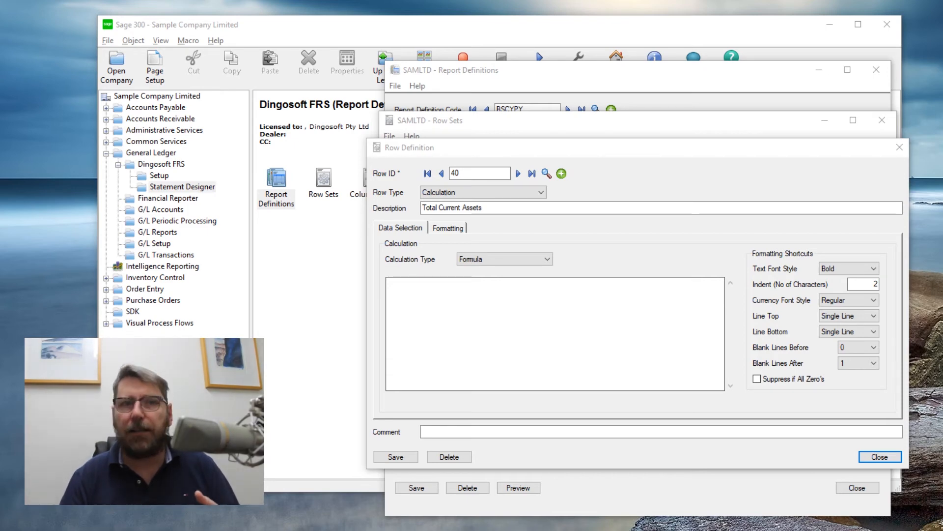
# Close the row definition and the BS row set, and review the CSG data set from the report definition
pyautogui.click(879, 455)
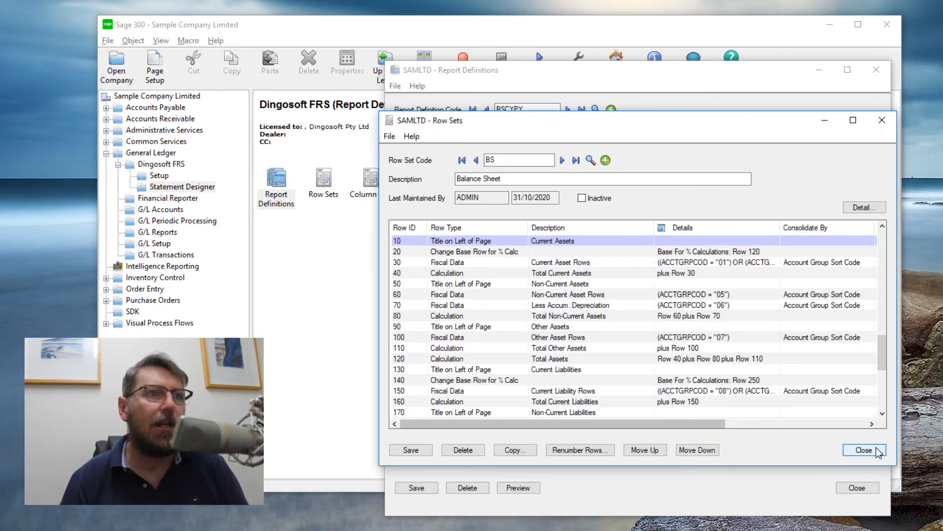
pyautogui.click(877, 449)
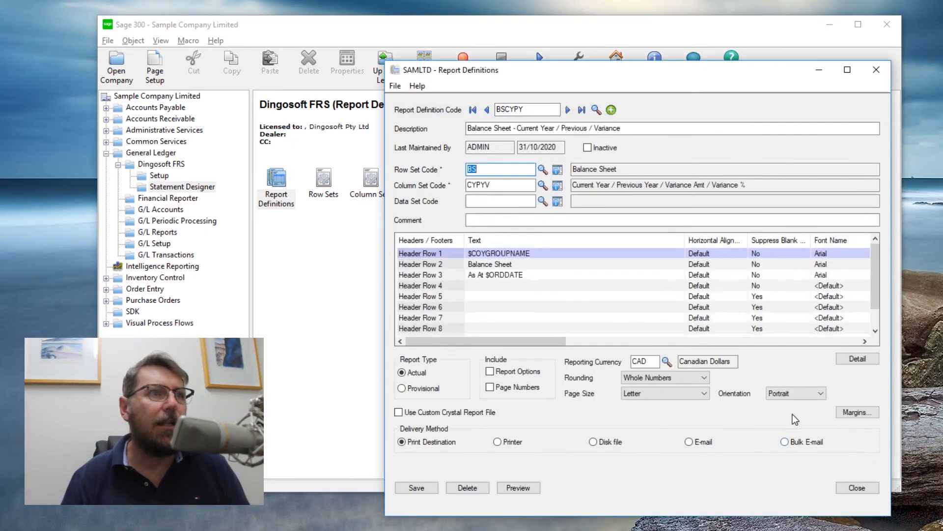
pyautogui.click(558, 202)
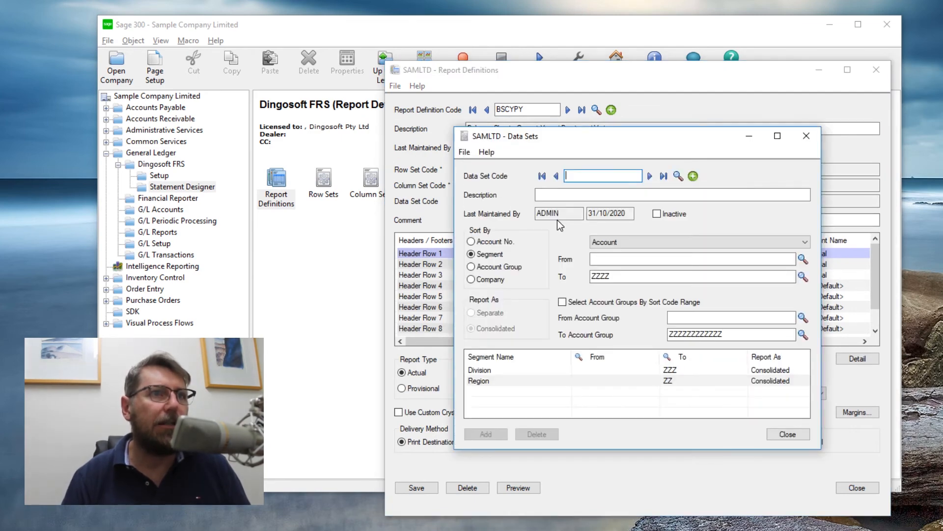
pyautogui.click(650, 177)
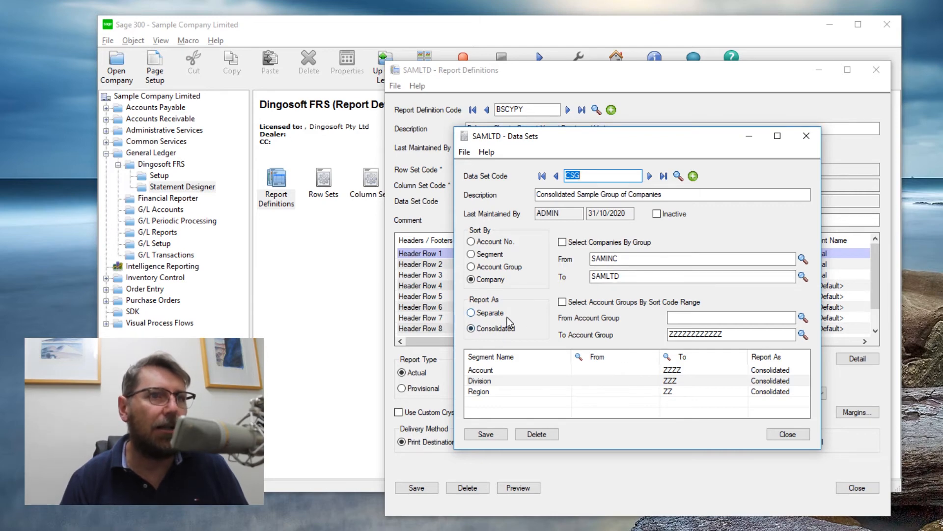
pyautogui.click(786, 436)
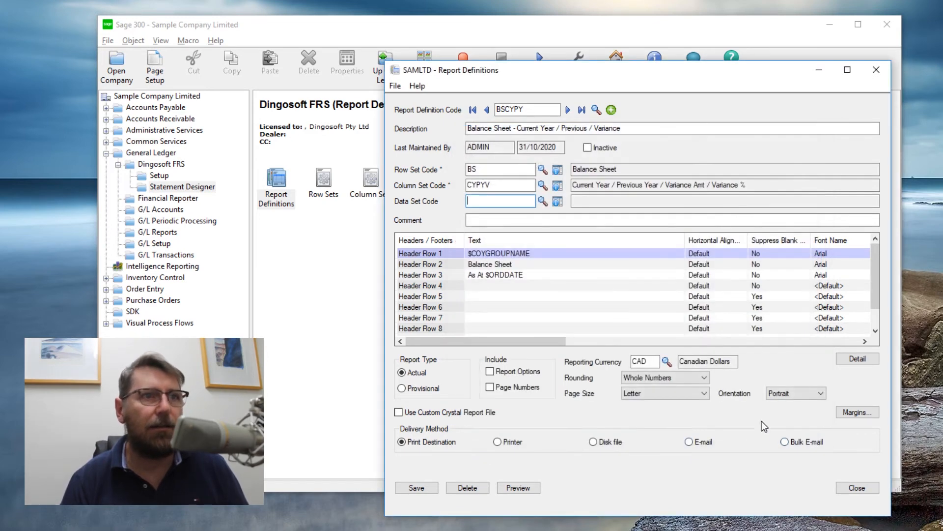
# Open the CYPYV column set from the report definition, and check the options for copying it to another column set code
pyautogui.doubleClick(491, 185)
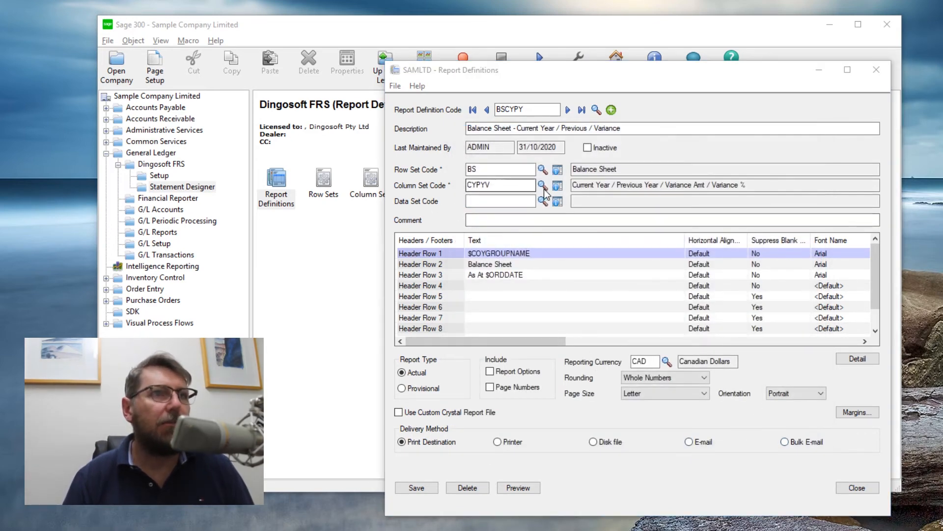
pyautogui.click(557, 185)
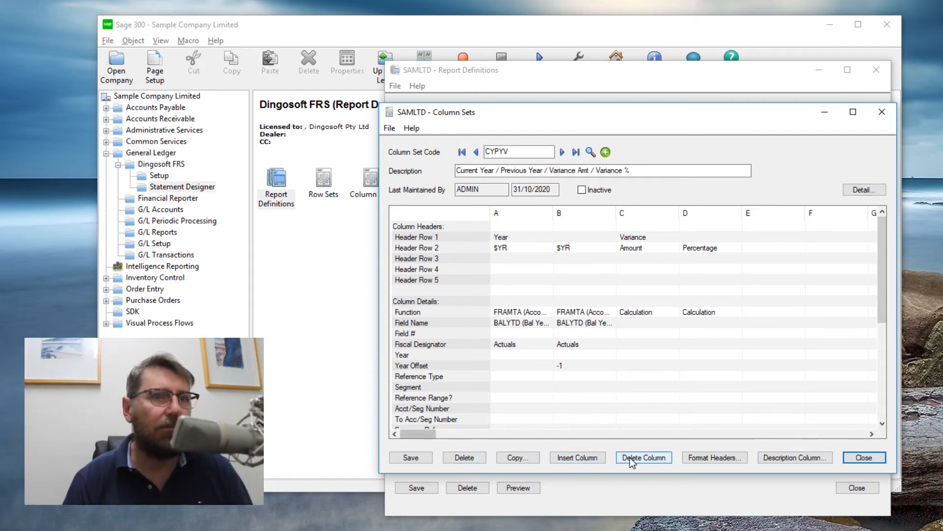
pyautogui.click(527, 461)
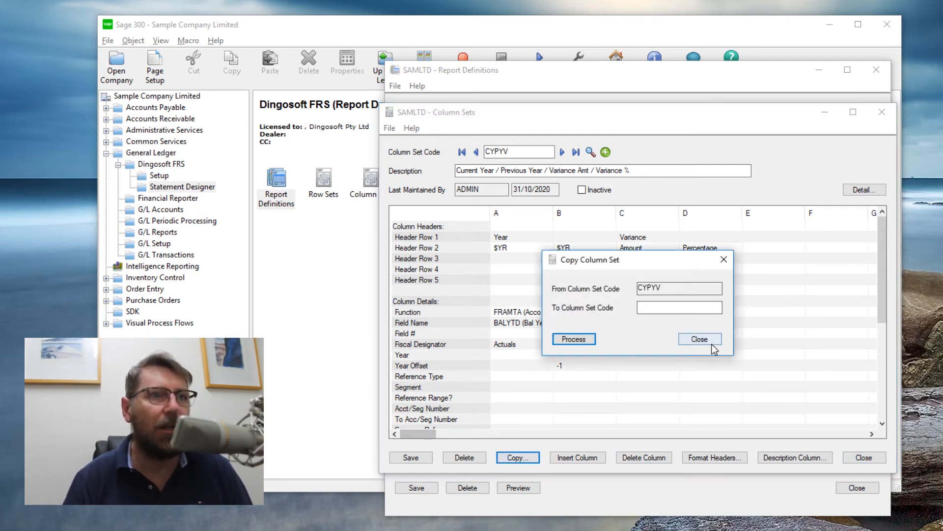
pyautogui.click(699, 339)
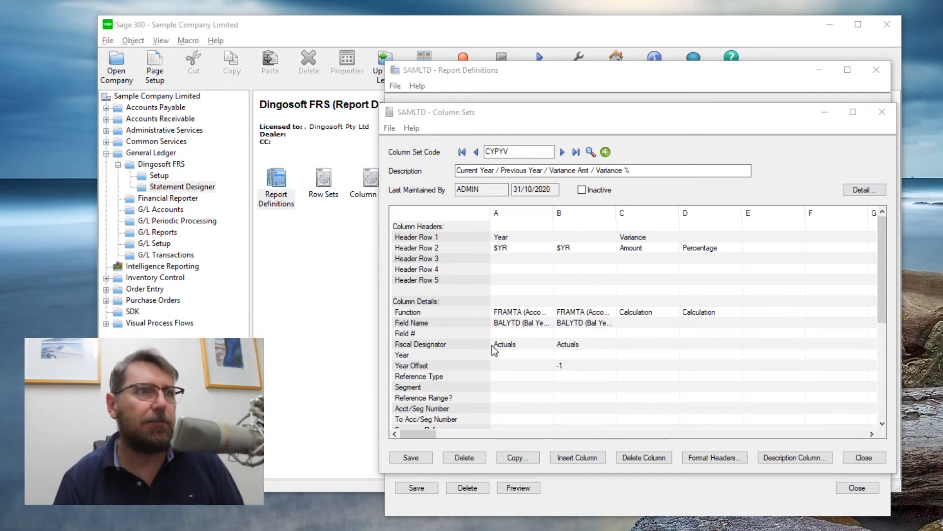
# Open the details of column A, try the FRDEBIT (Accounts - Only Debit Bals) function, and browse the available field names
pyautogui.click(515, 376)
pyautogui.click(864, 192)
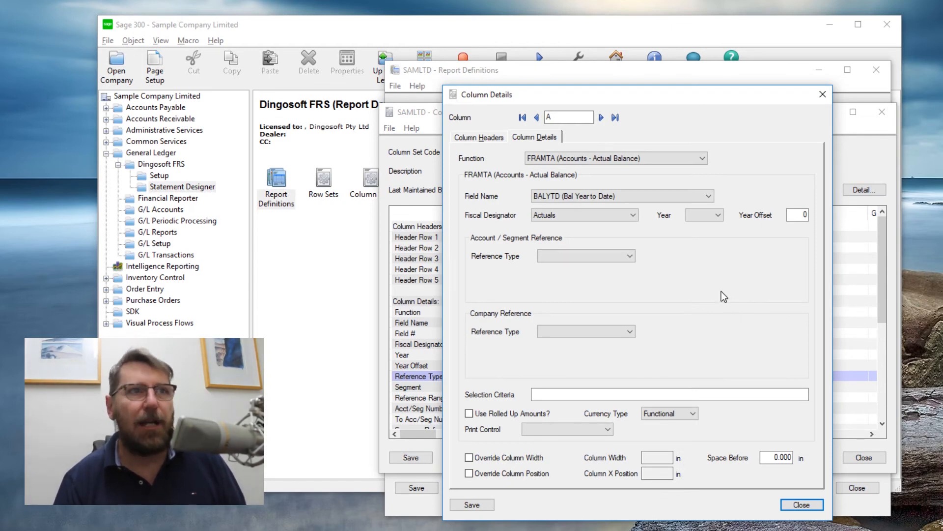
pyautogui.click(615, 159)
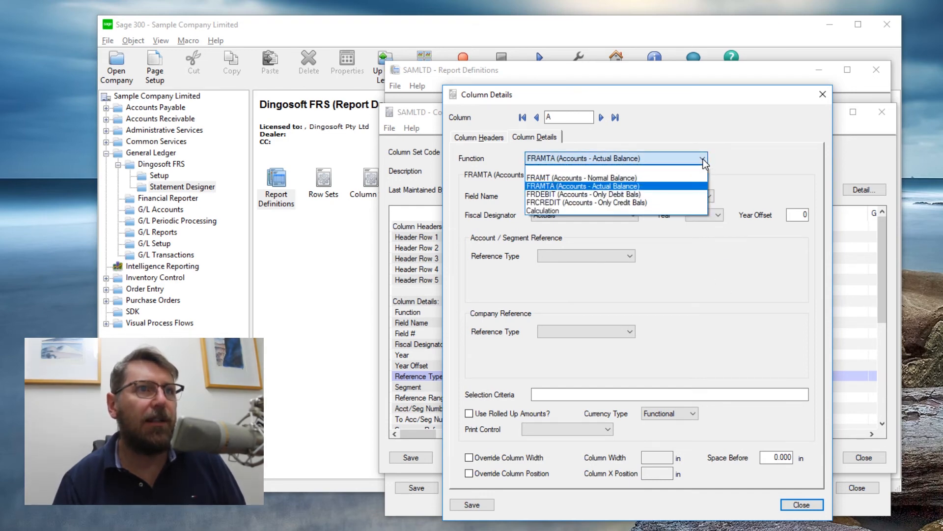
pyautogui.click(607, 195)
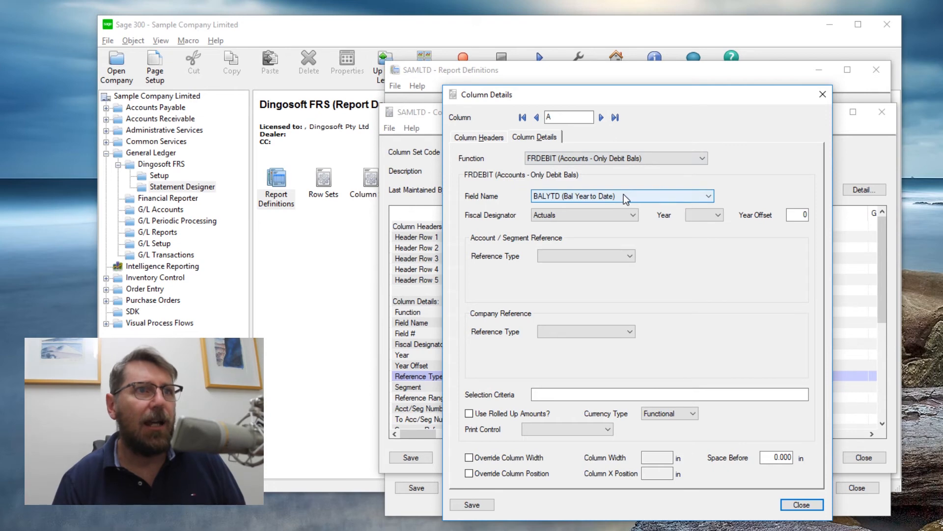
pyautogui.click(624, 194)
pyautogui.moveTo(704, 281); pyautogui.dragTo(712, 364)
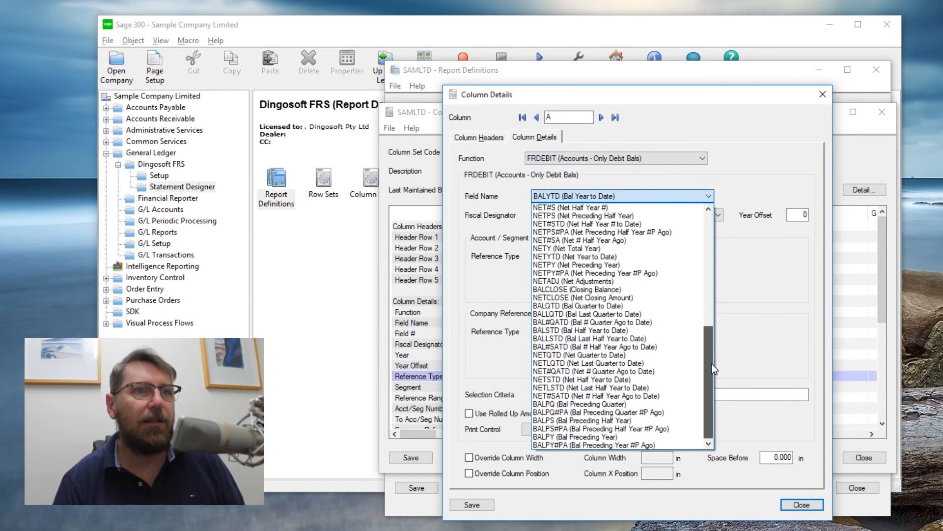
pyautogui.click(632, 444)
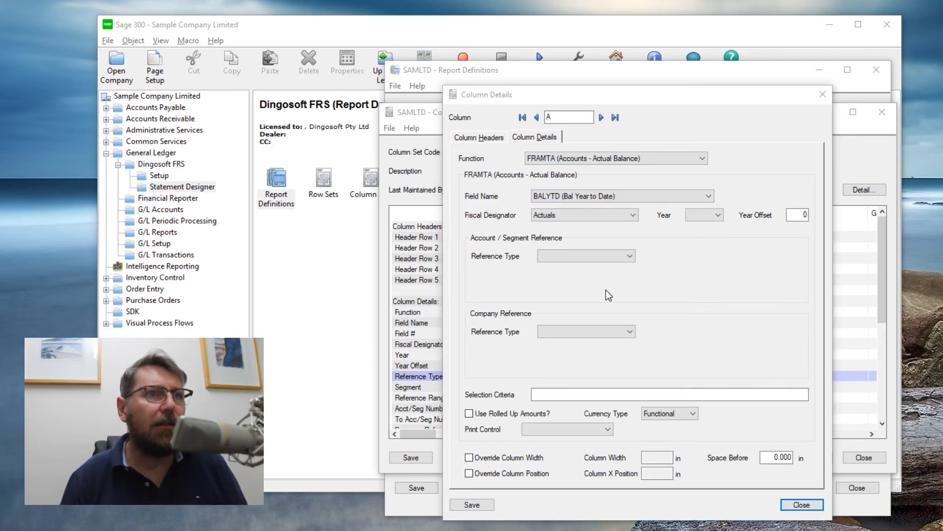
# Try the Account reference type for column A, and switch it to Segment with Division as the segment and 100 as its number
pyautogui.click(565, 256)
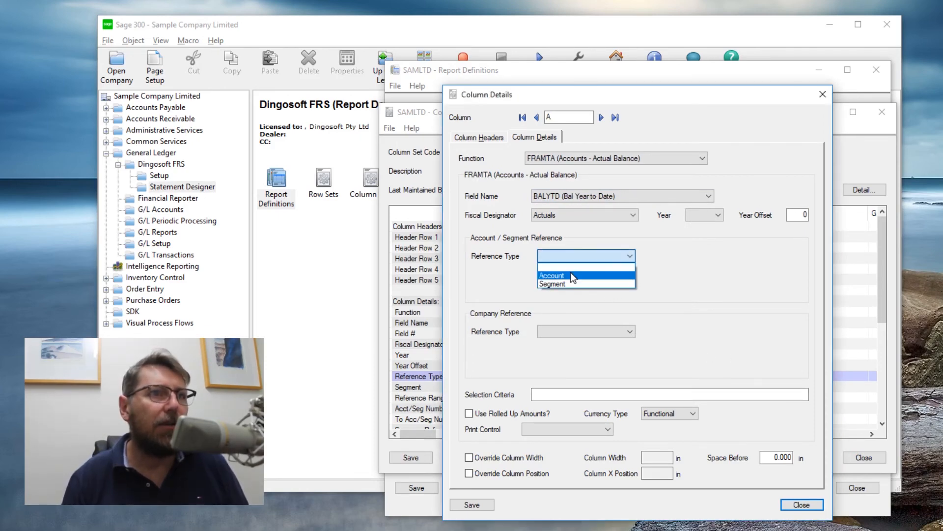
pyautogui.click(571, 274)
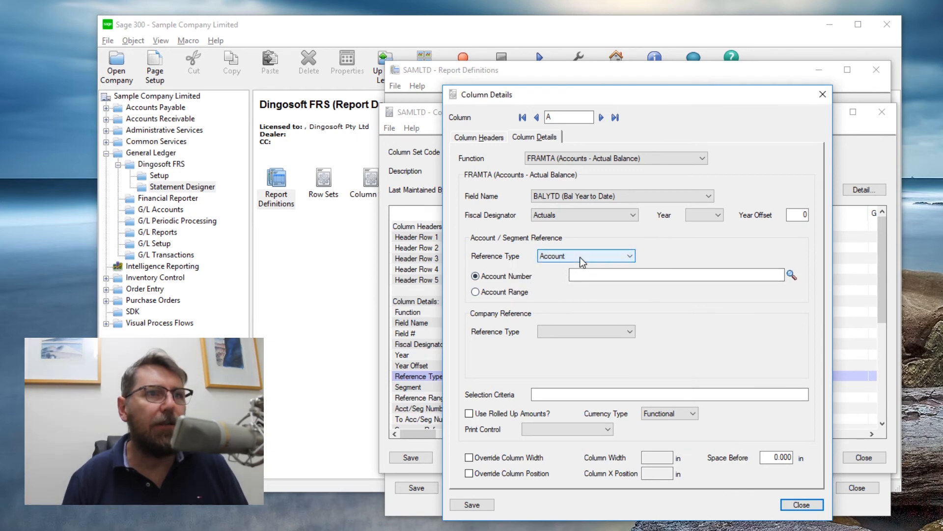
pyautogui.click(583, 256)
pyautogui.click(572, 284)
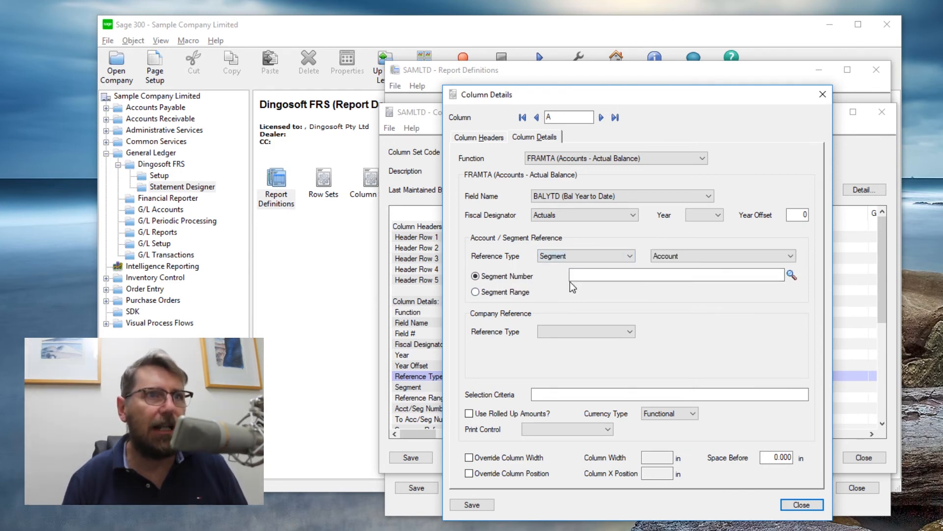
pyautogui.click(722, 256)
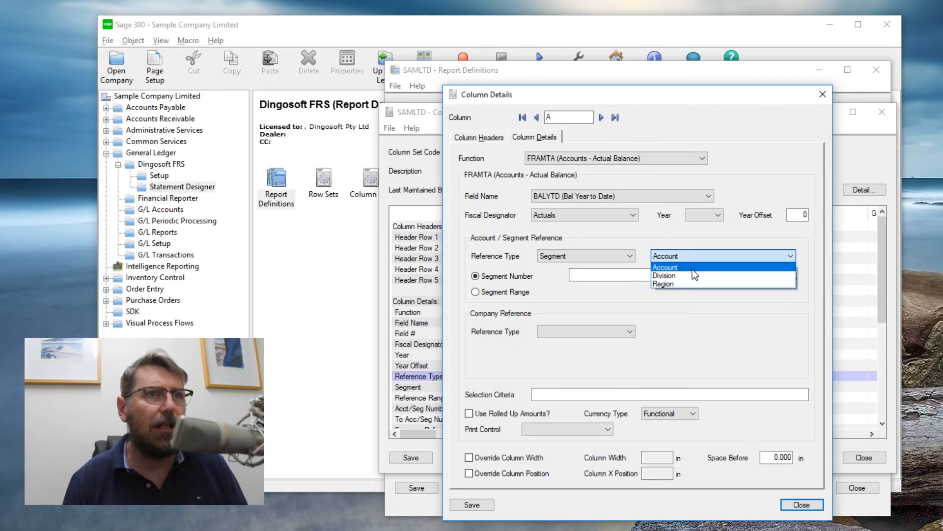
pyautogui.click(689, 276)
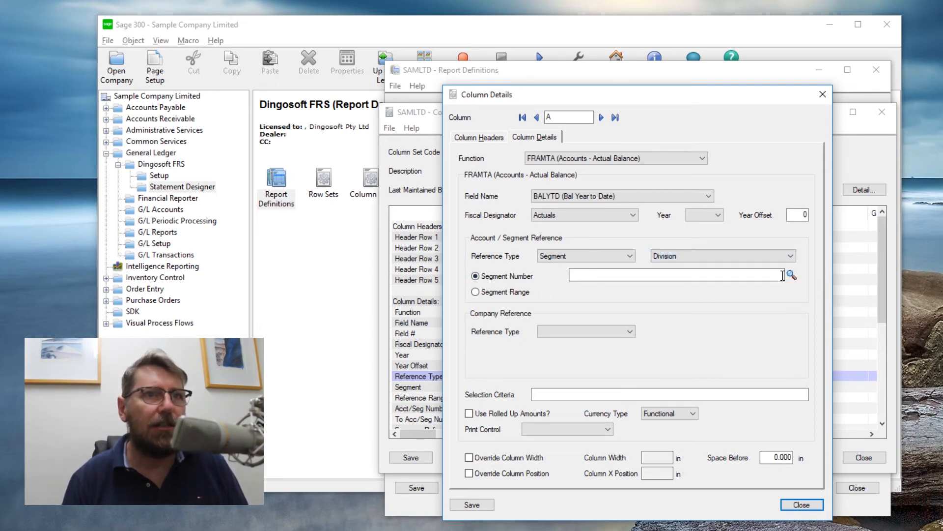
pyautogui.click(792, 275)
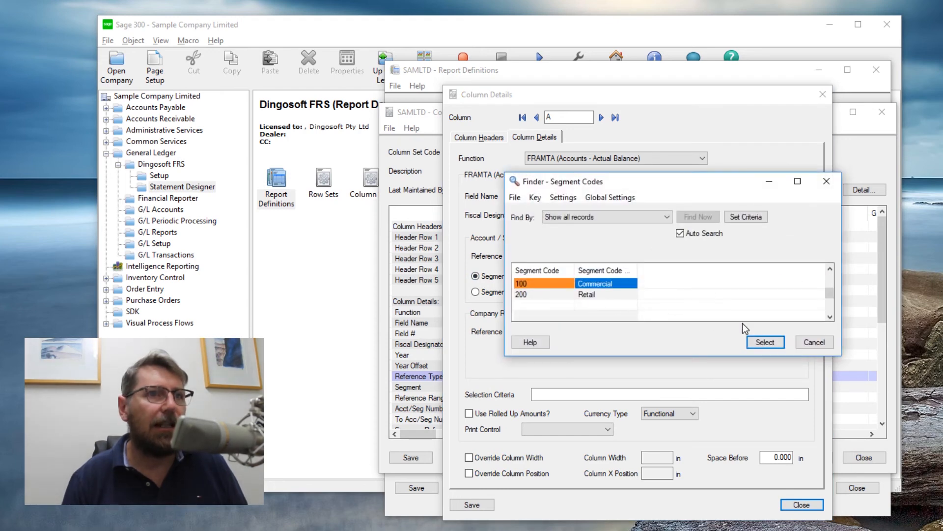
pyautogui.click(765, 342)
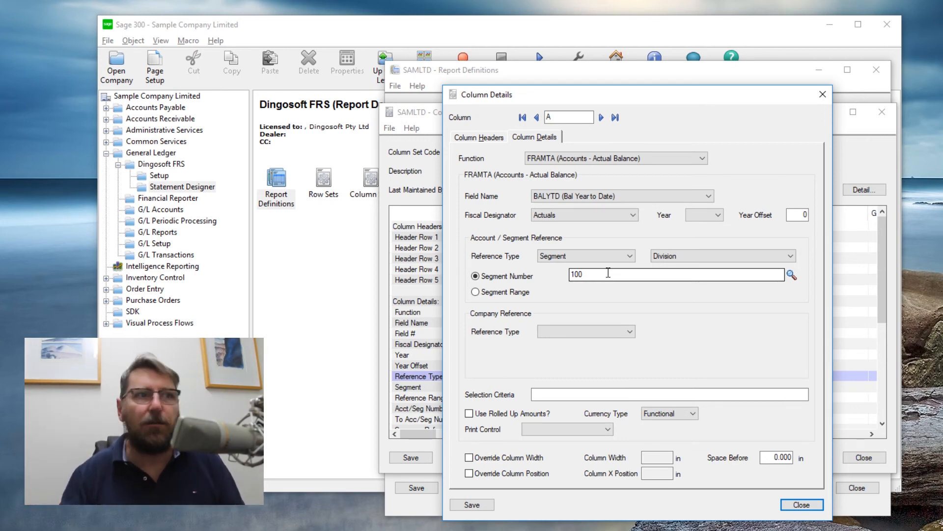
# Try Company as column A's company reference type, and go to the following column without saving the changes
pyautogui.click(598, 333)
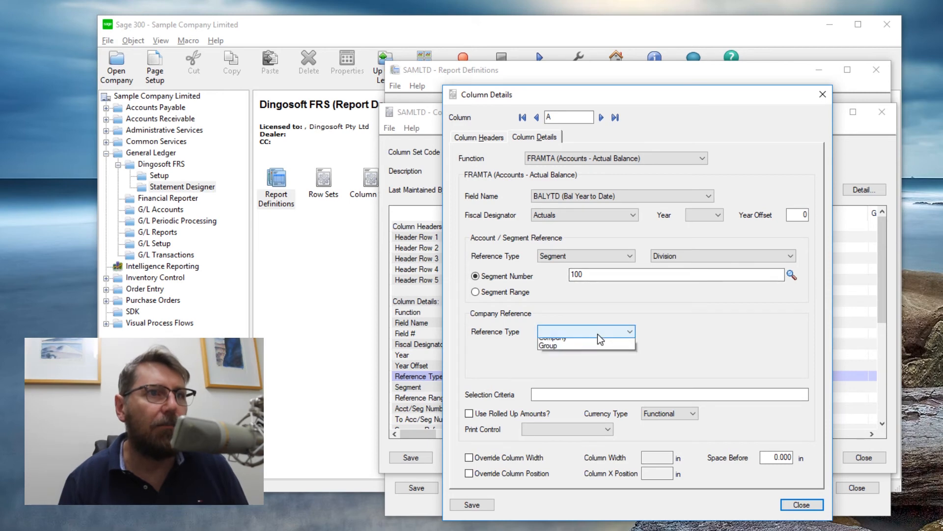
pyautogui.click(590, 353)
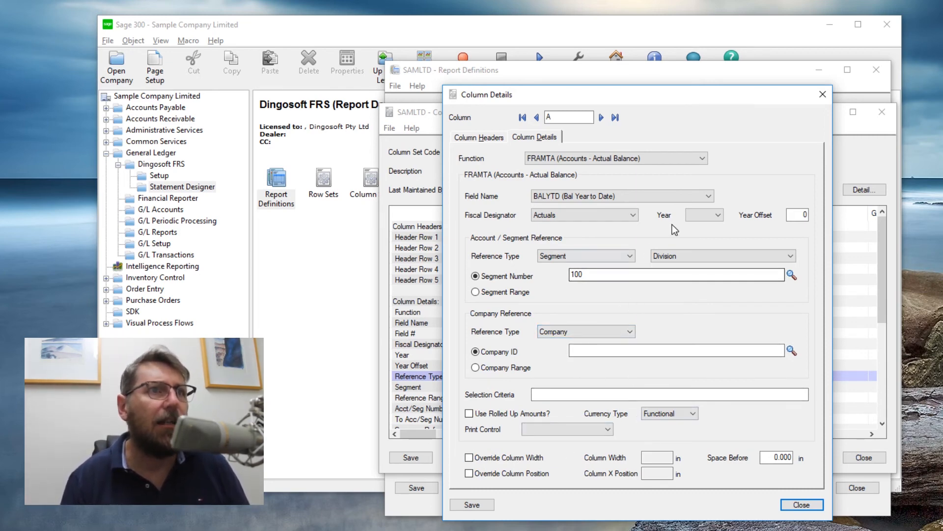
pyautogui.click(602, 118)
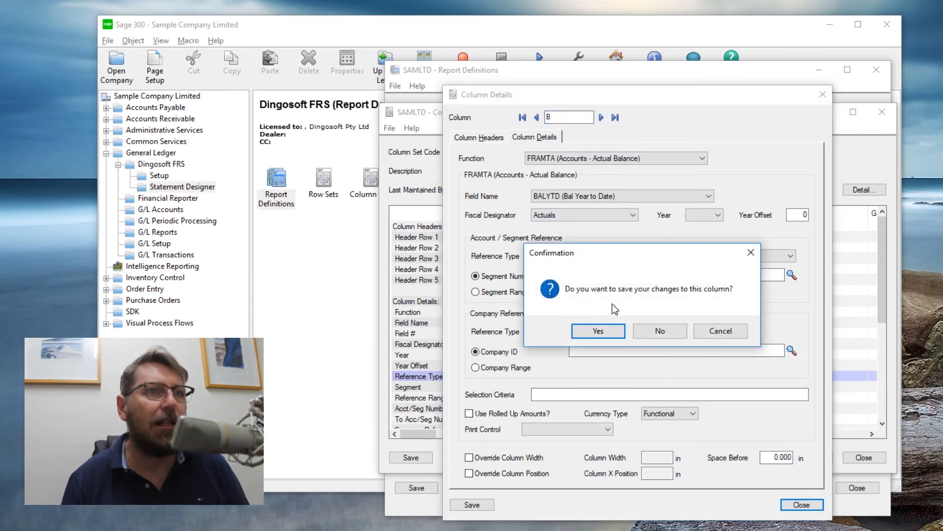
pyautogui.click(659, 331)
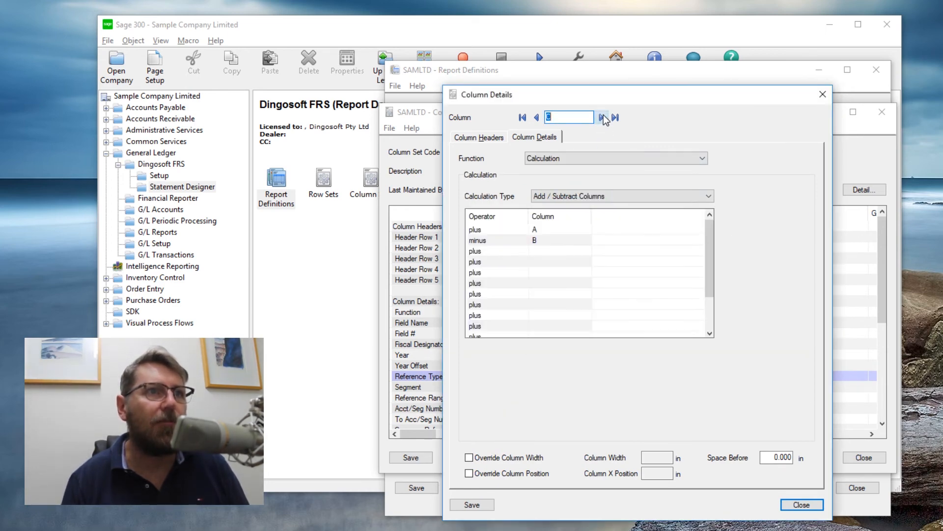
# Check the calculation types for column C, including Formula, and the print control choices for column A, including Period # <= Base Period
pyautogui.click(575, 198)
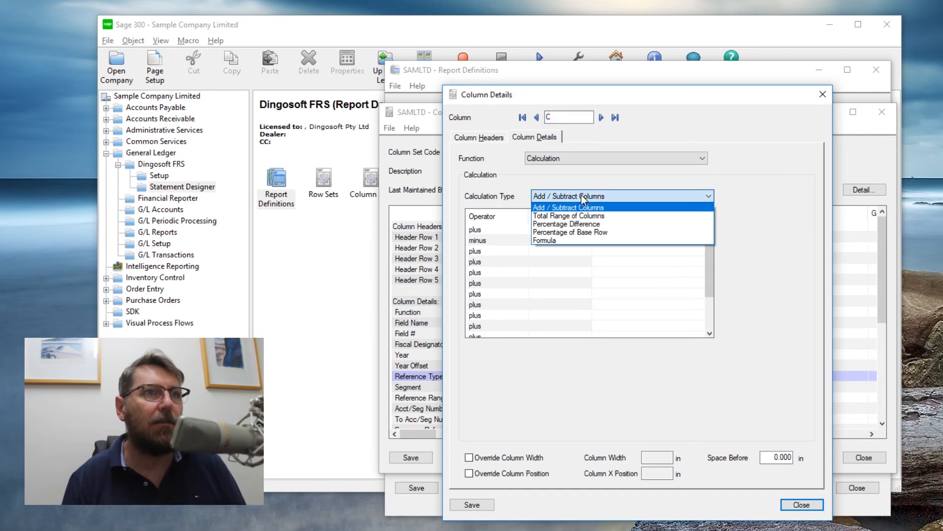
pyautogui.click(591, 239)
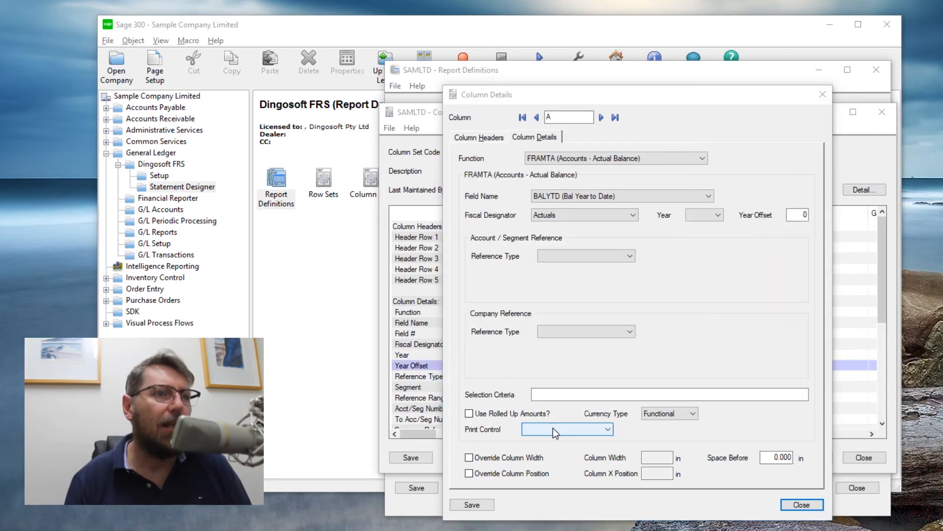
pyautogui.click(565, 428)
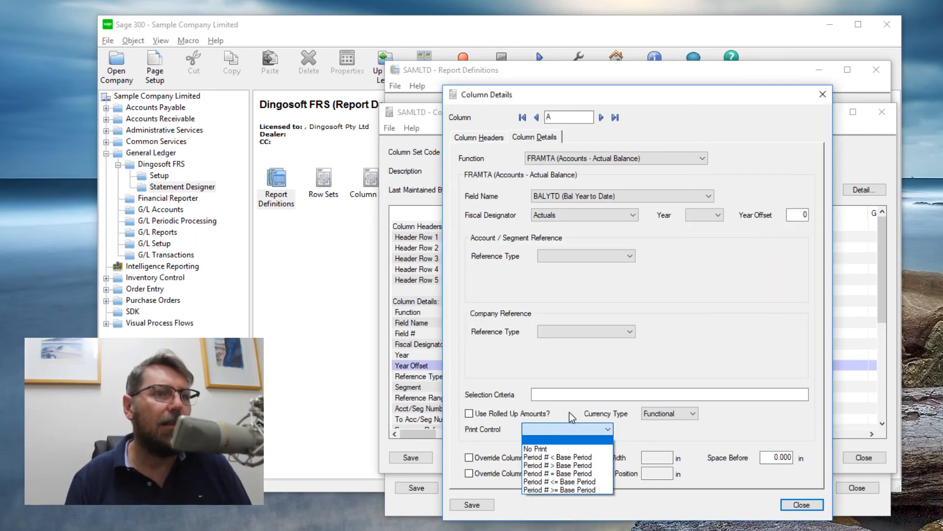
pyautogui.click(579, 482)
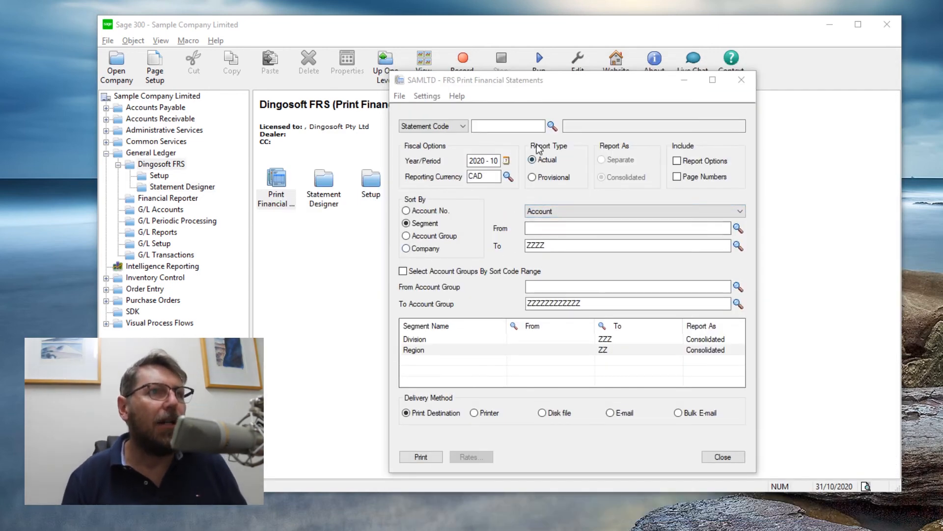
# Choose the ISRAF12 actual/forecast income statement for printing, and set its fiscal year and period to 2020 - 05
pyautogui.click(552, 127)
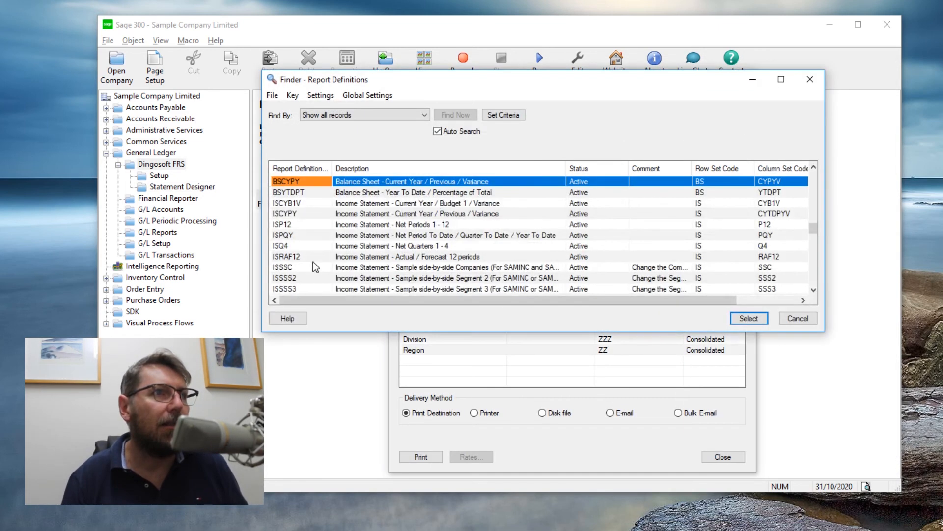
pyautogui.click(413, 257)
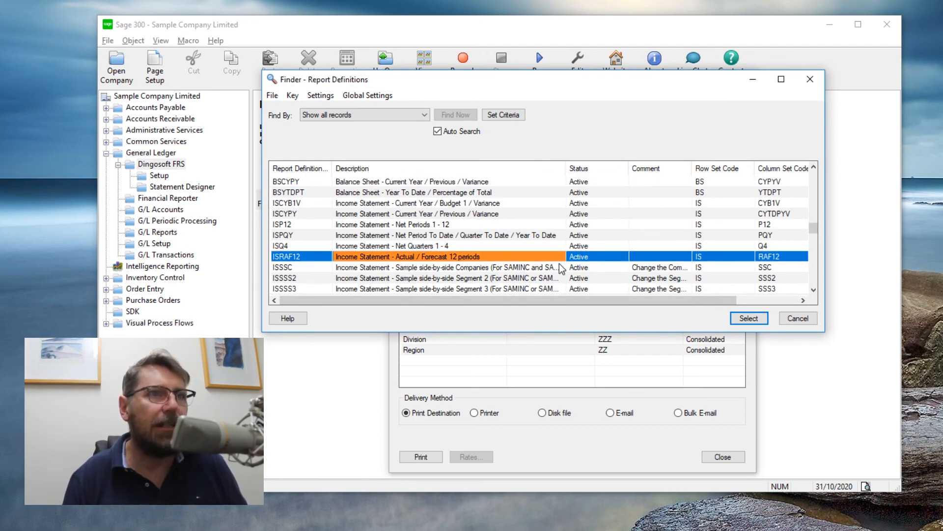
pyautogui.click(764, 320)
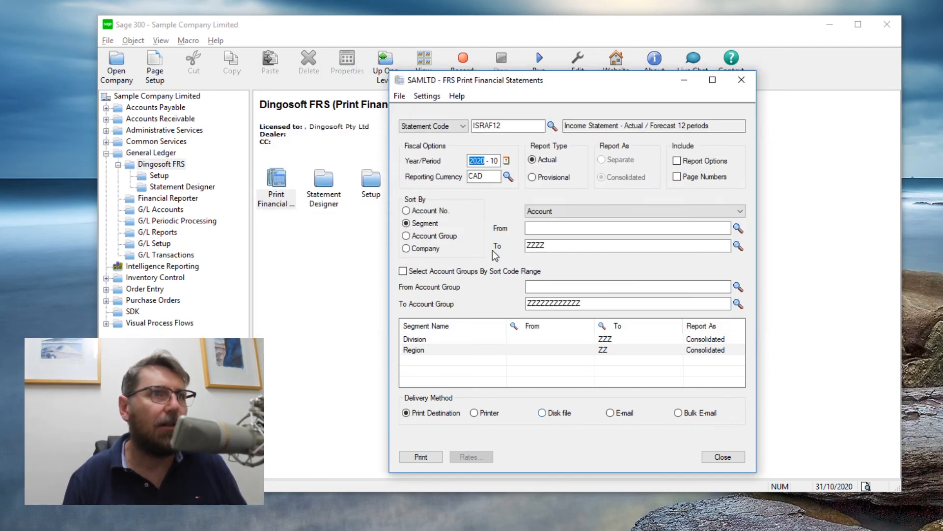
pyautogui.click(506, 161)
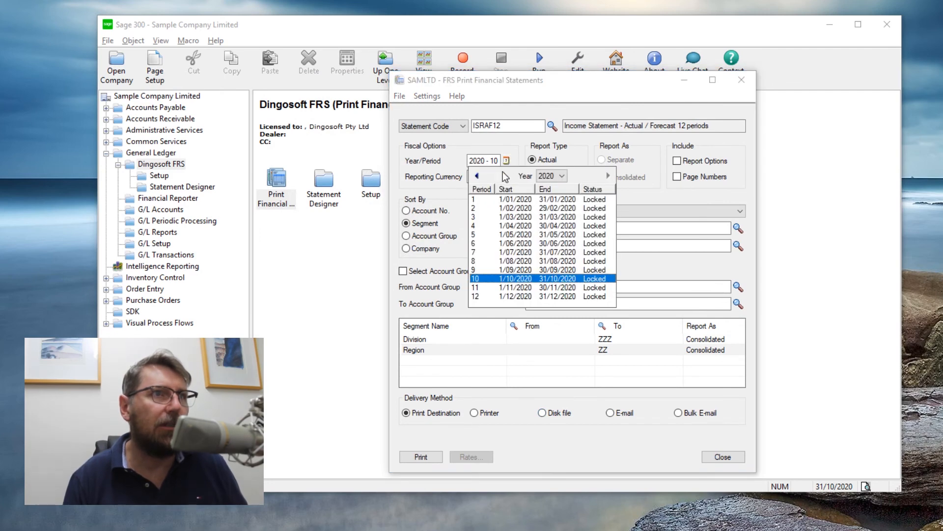
pyautogui.click(482, 235)
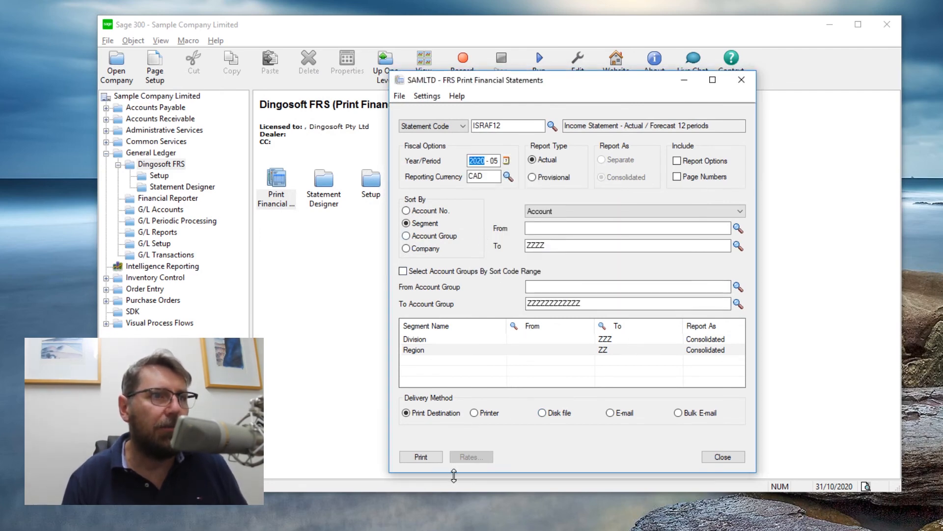
# Print the ISRAF12 statement to preview, and enlarge the preview window with its group tree pane hidden
pyautogui.click(421, 456)
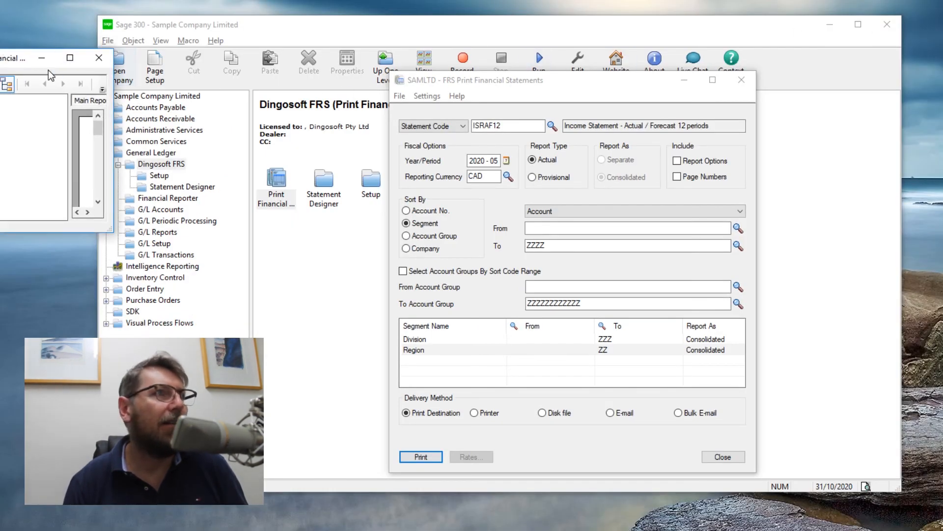
pyautogui.moveTo(29, 63); pyautogui.dragTo(278, 0)
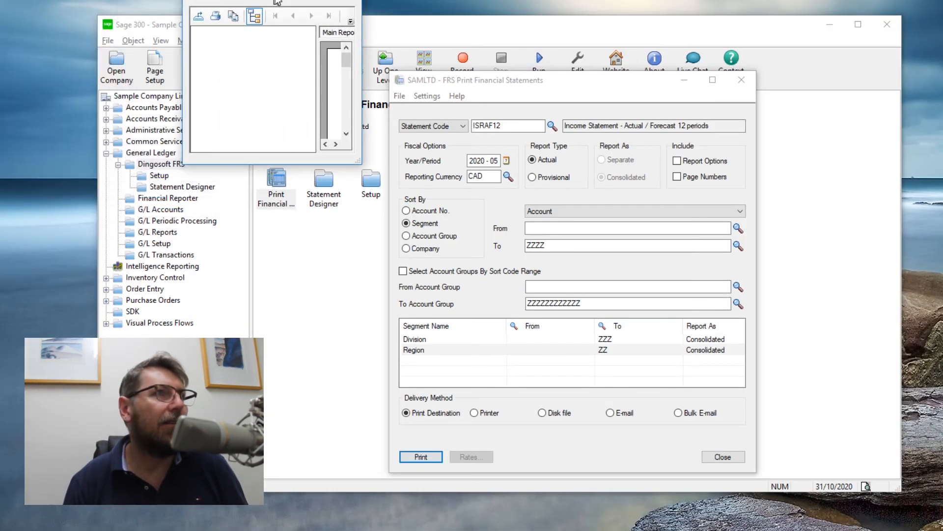
pyautogui.moveTo(361, 161); pyautogui.dragTo(942, 517)
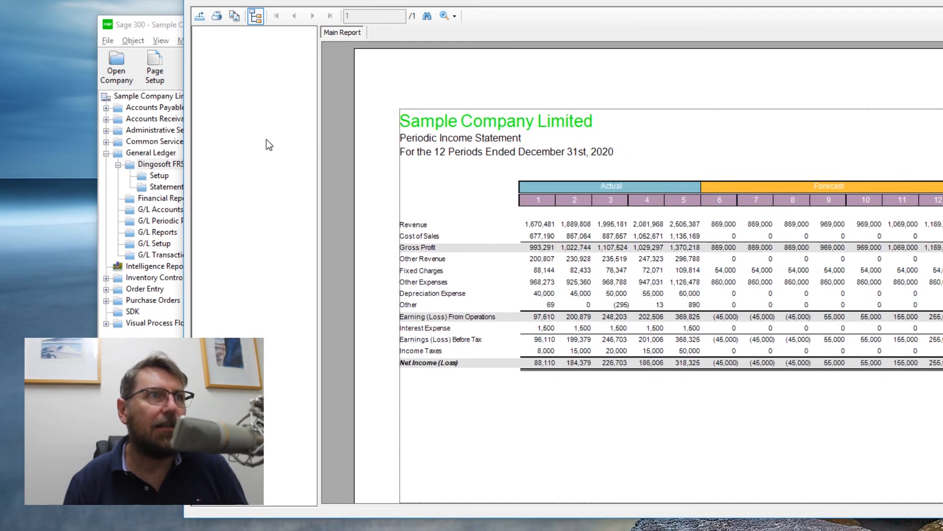
pyautogui.click(255, 17)
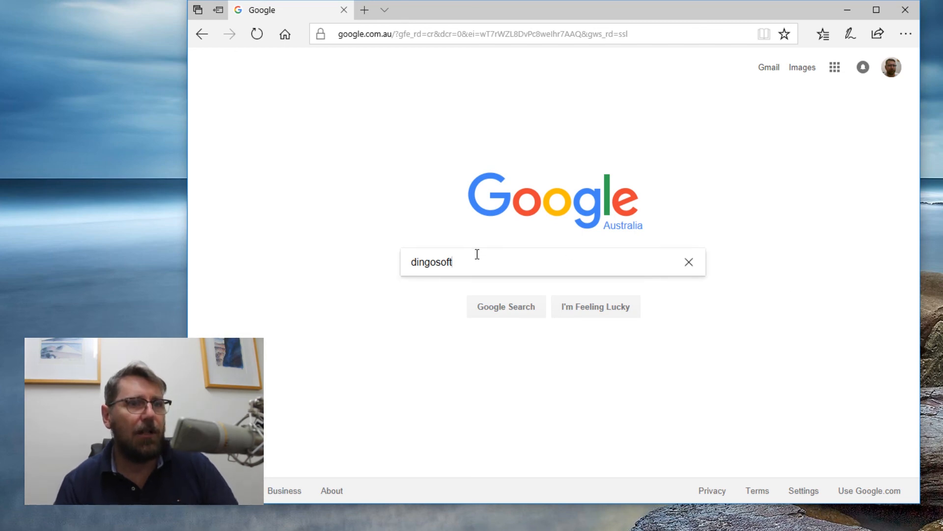
# In the web browser, search Google for dingosoft and open the Dingosoft website
pyautogui.press('Return')
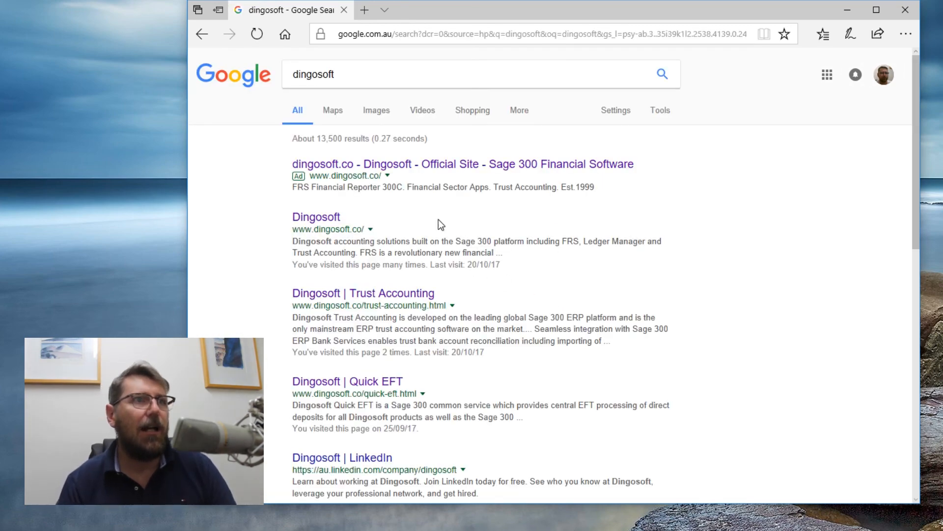
pyautogui.click(314, 218)
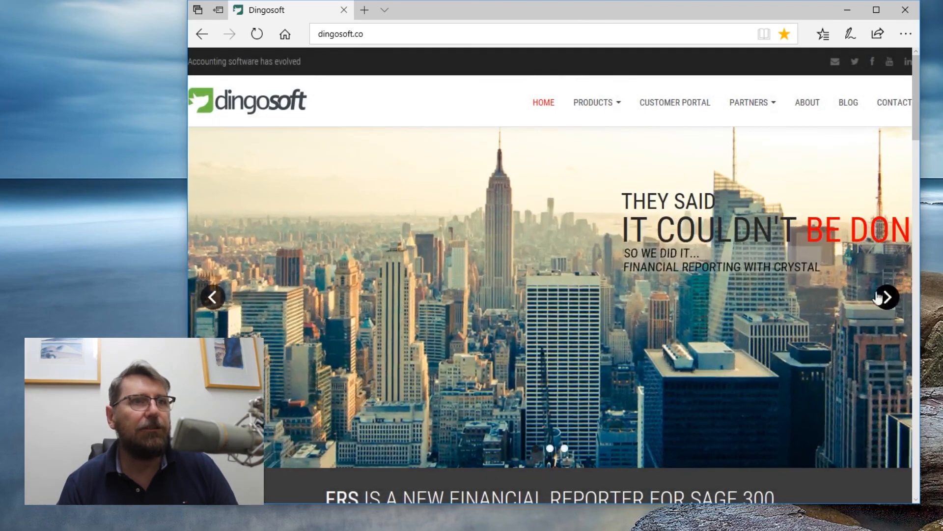
# Look through the Dingosoft home page down to the product listings, including FRS and Ledger Manager
pyautogui.scroll(-4, 884, 297)
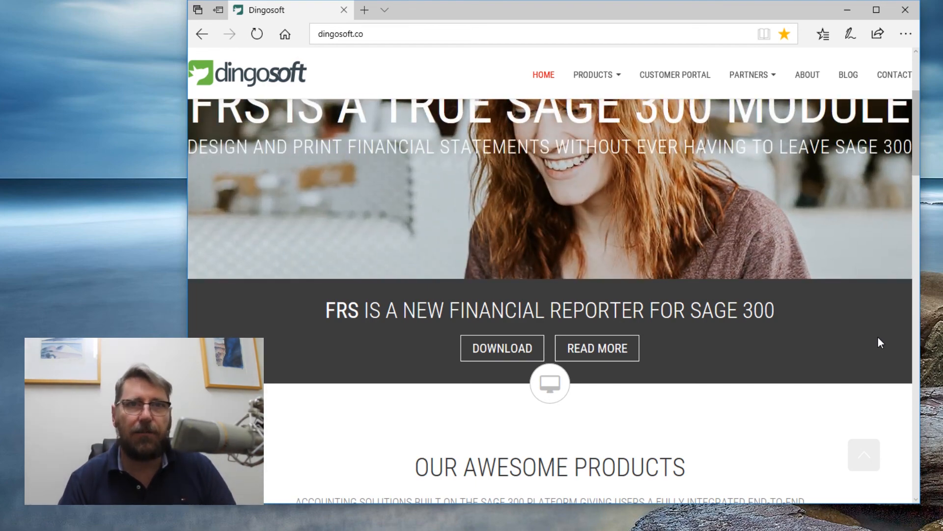
pyautogui.scroll(-5, 830, 336)
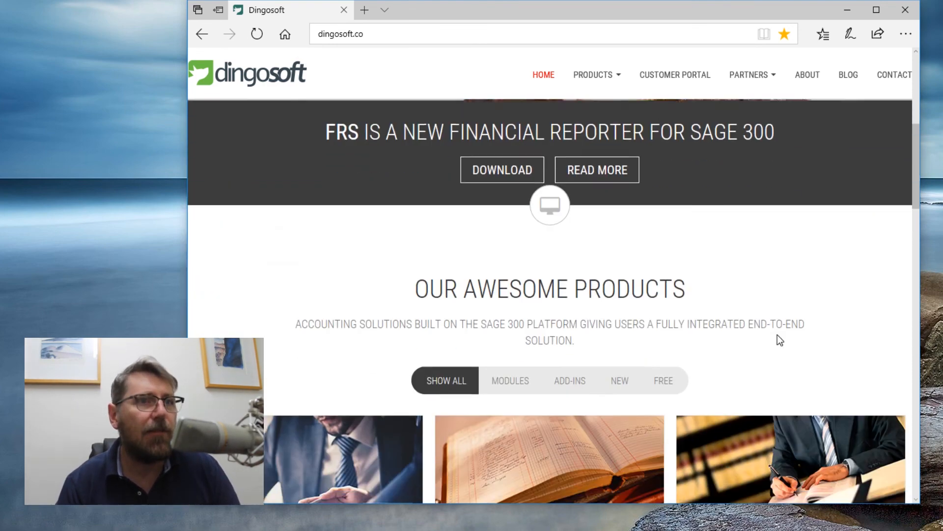
pyautogui.scroll(-3, 852, 209)
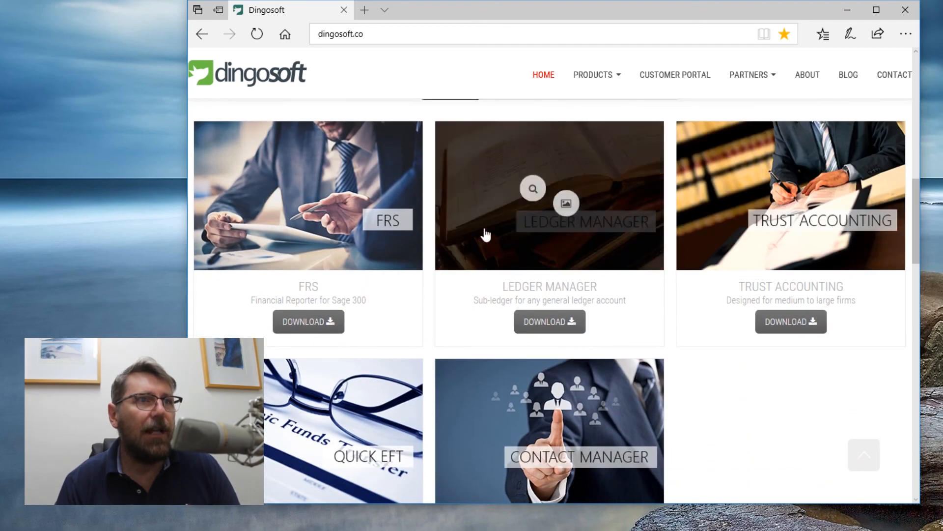
# Open the Partners page and review the reseller store's product pricing and the Downloads table
pyautogui.click(750, 76)
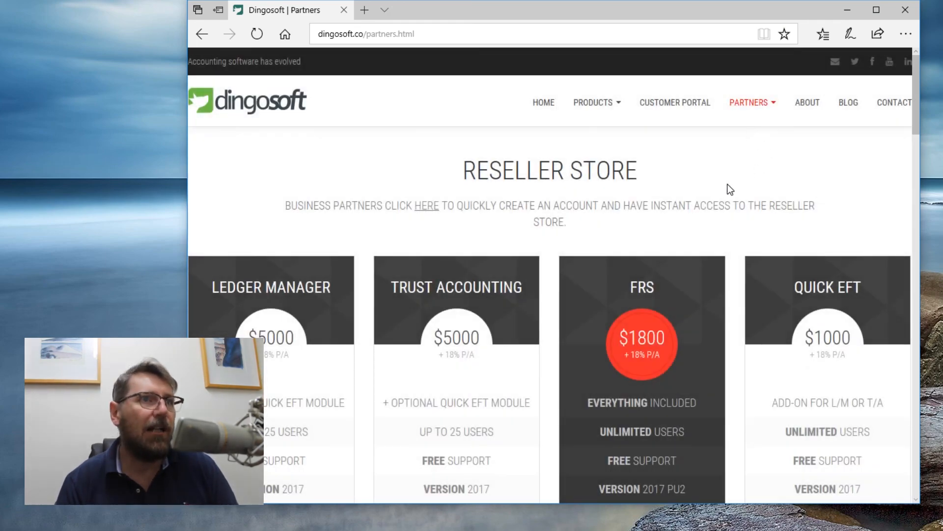
pyautogui.scroll(-2, 732, 189)
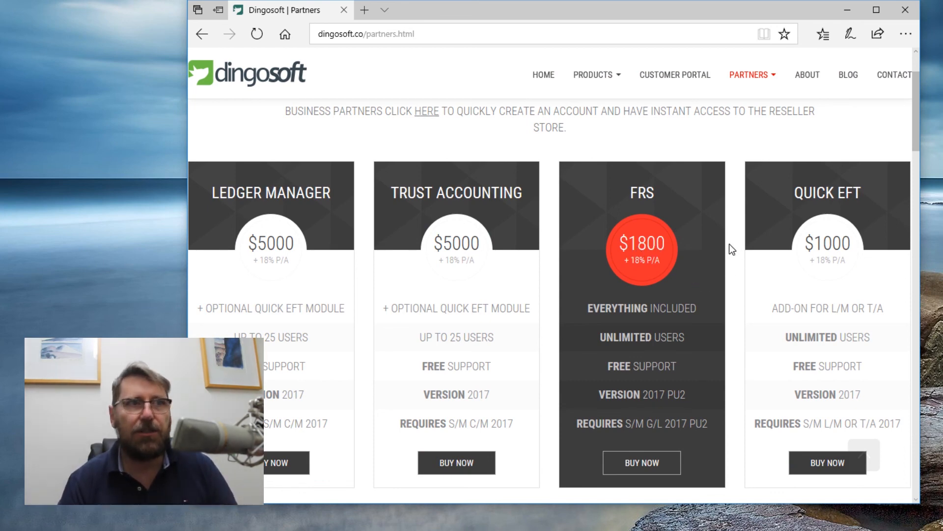
pyautogui.scroll(-8, 734, 246)
pyautogui.scroll(-4, 742, 262)
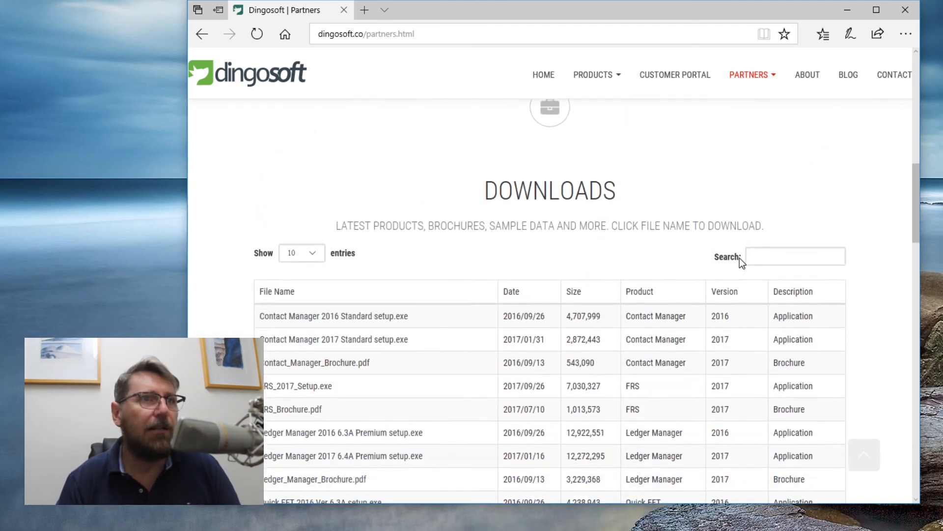